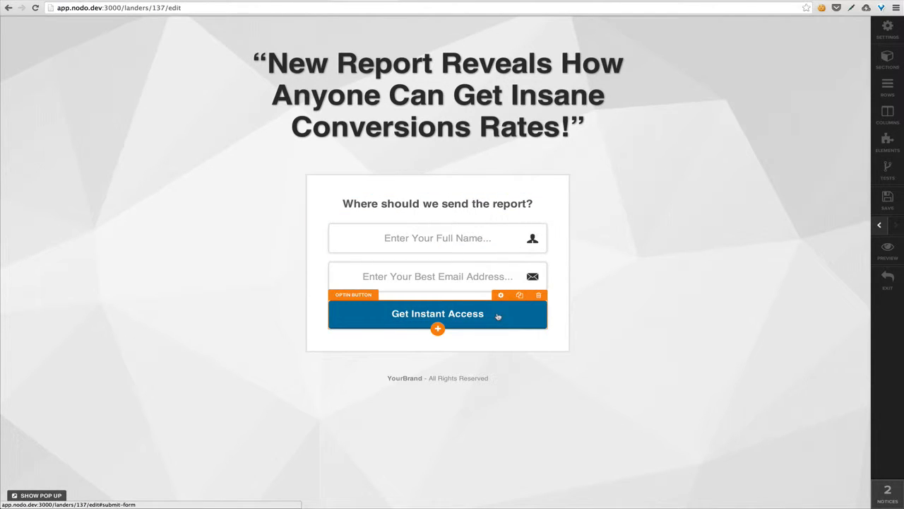
Step: Change the Get Instant Access button's action to #submit-form
{"action": "left_click", "coordinate": [498, 317]}
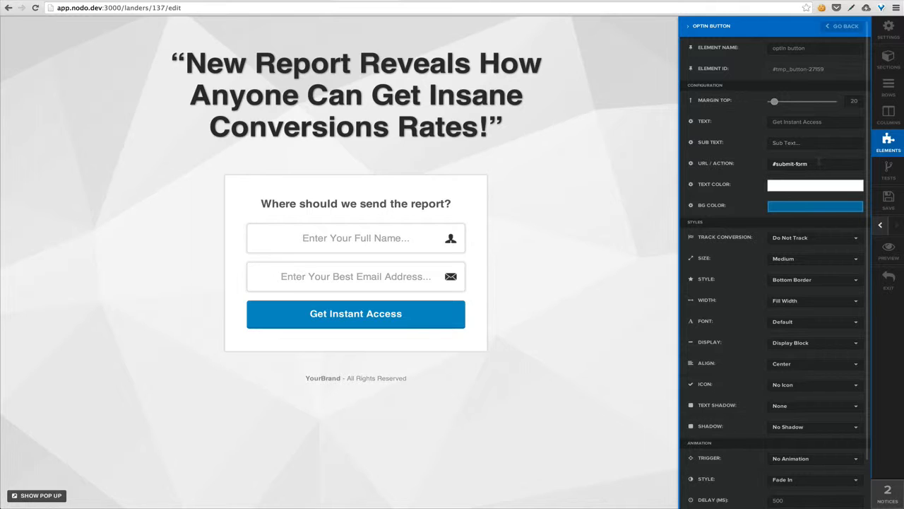
{"action": "left_click_drag", "start_coordinate": [814, 164], "coordinate": [773, 164]}
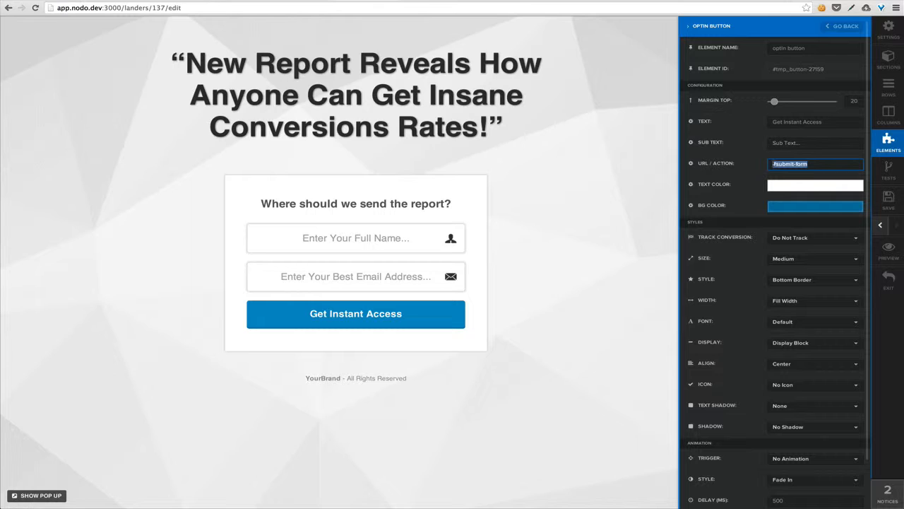
{"action": "key", "text": "BackSpace"}
{"action": "type", "text": "#"}
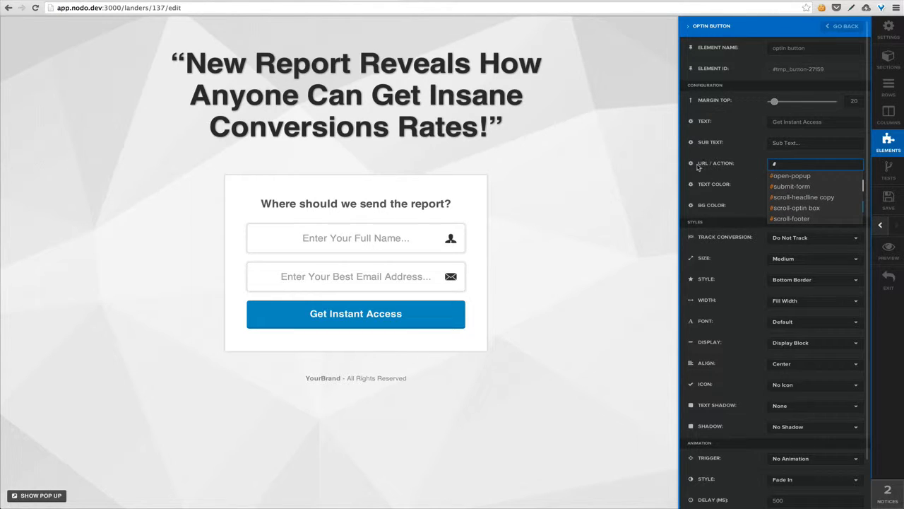
{"action": "left_click", "coordinate": [749, 166]}
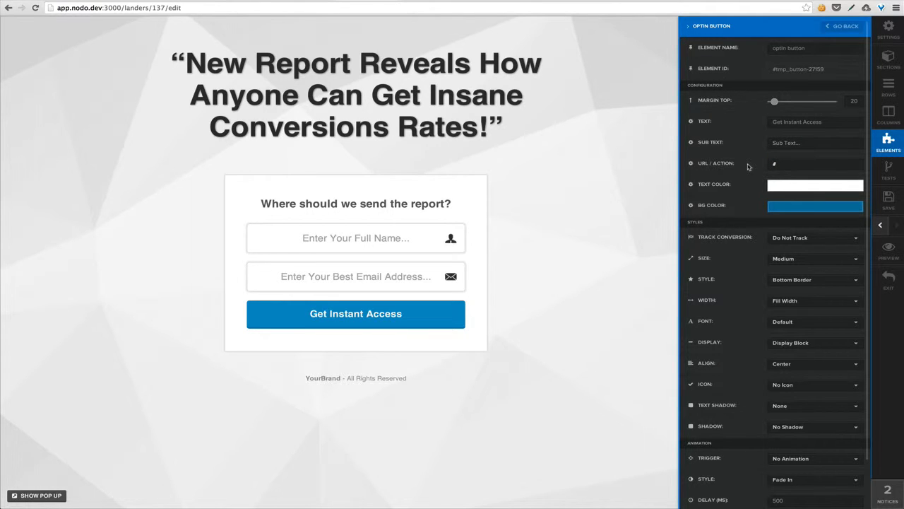
{"action": "left_click", "coordinate": [806, 164]}
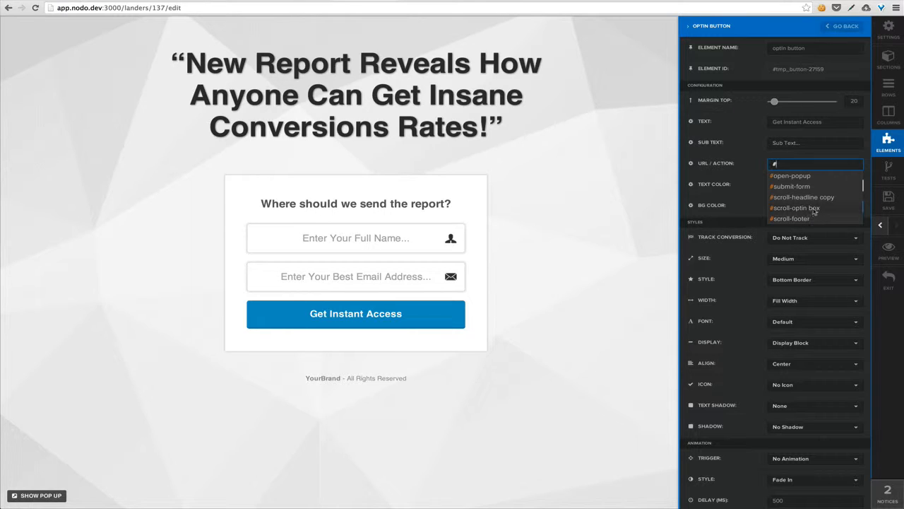
{"action": "left_click", "coordinate": [791, 186]}
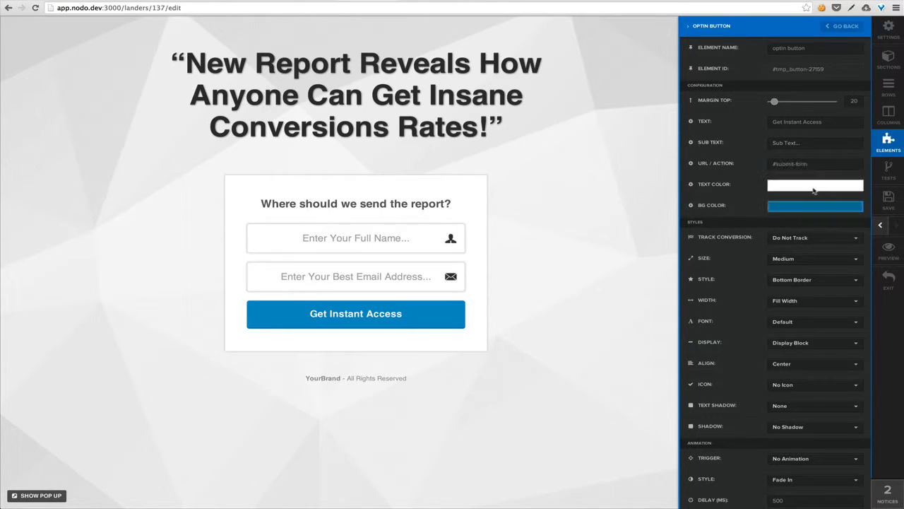
{"action": "left_click", "coordinate": [616, 231]}
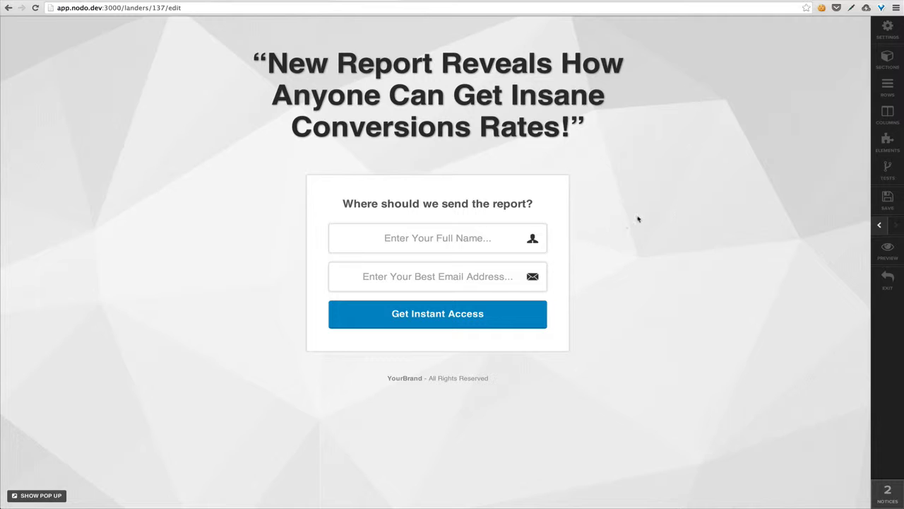
Step: In Form Options - AR Integration, set the form's Submit Action to Aweber
{"action": "left_click", "coordinate": [884, 34]}
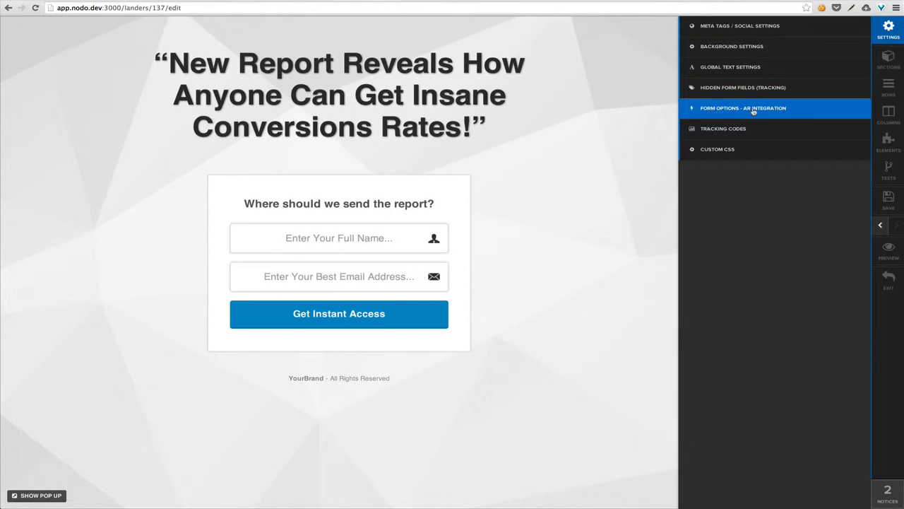
{"action": "left_click", "coordinate": [790, 112]}
{"action": "left_click", "coordinate": [818, 51]}
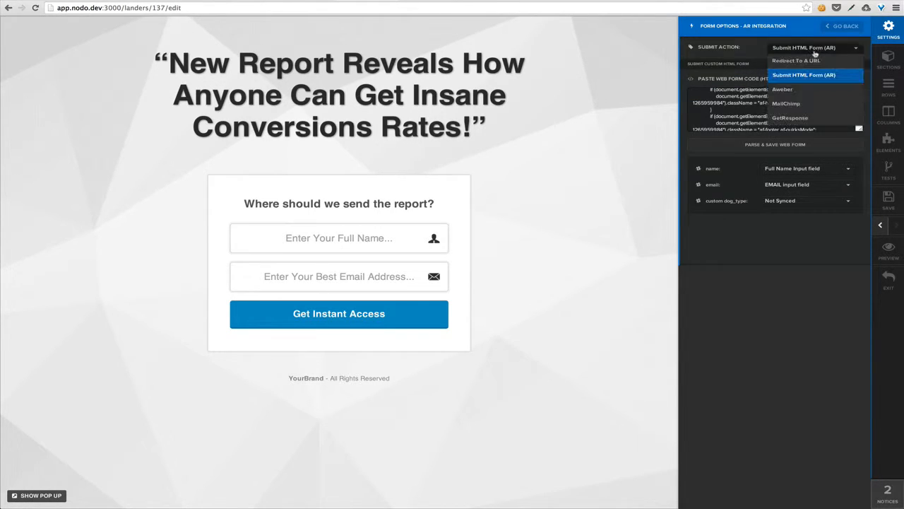
{"action": "left_click", "coordinate": [806, 62]}
{"action": "left_click", "coordinate": [775, 79]}
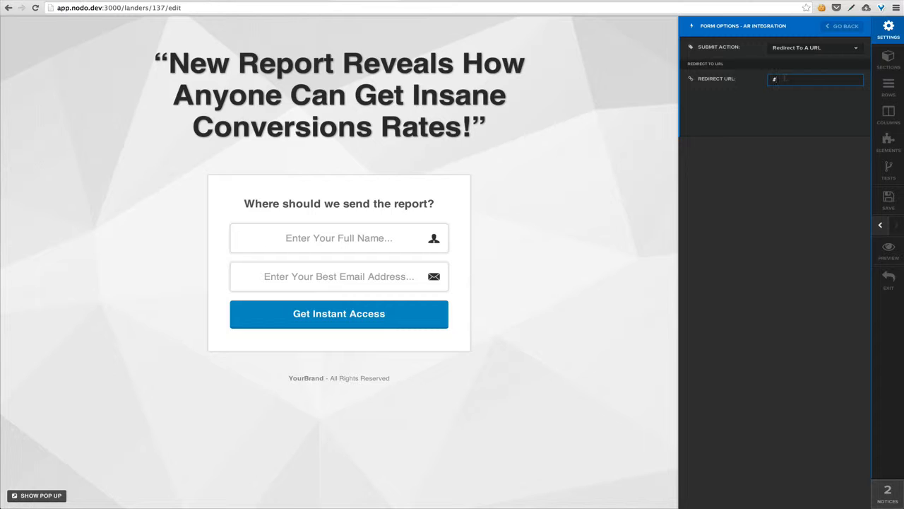
{"action": "left_click", "coordinate": [829, 49]}
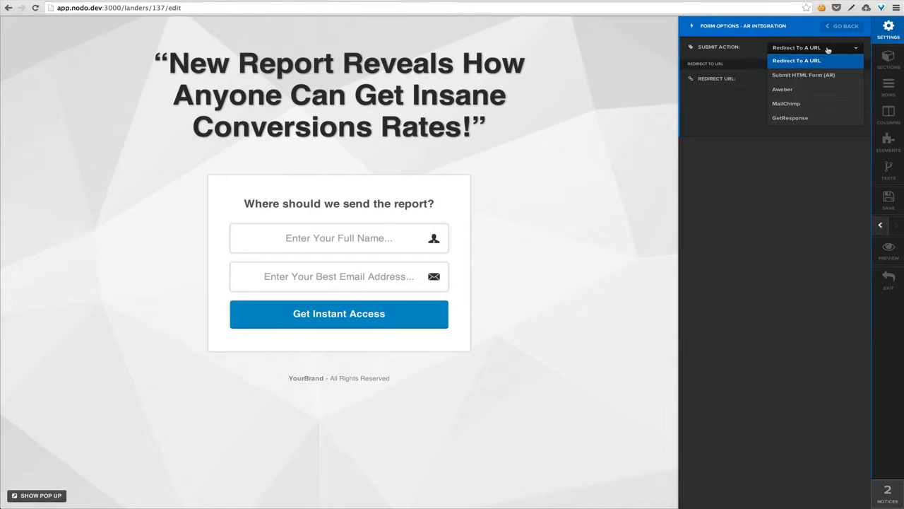
{"action": "left_click", "coordinate": [809, 91]}
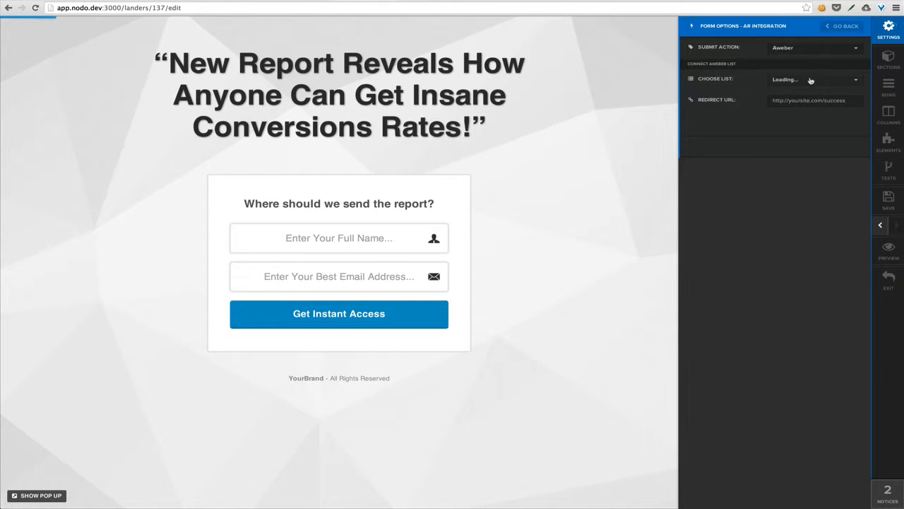
{"action": "left_click", "coordinate": [800, 100]}
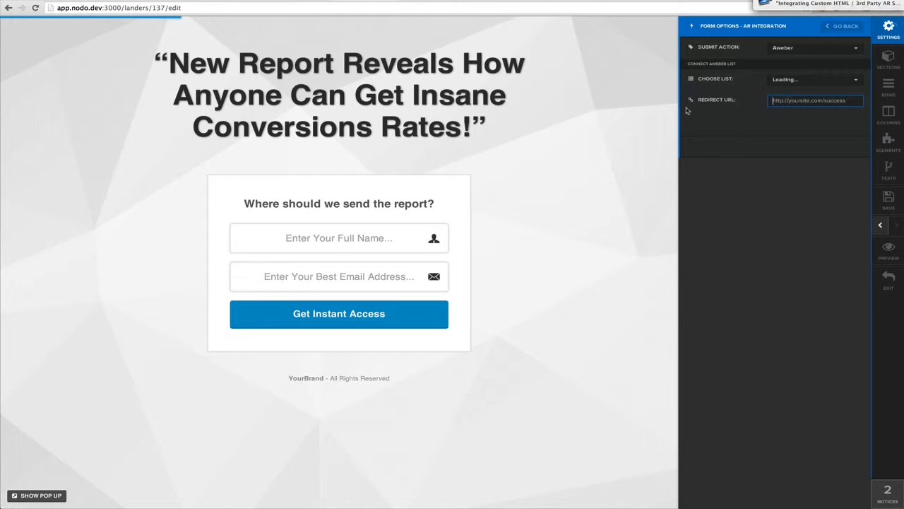
{"action": "left_click", "coordinate": [643, 116]}
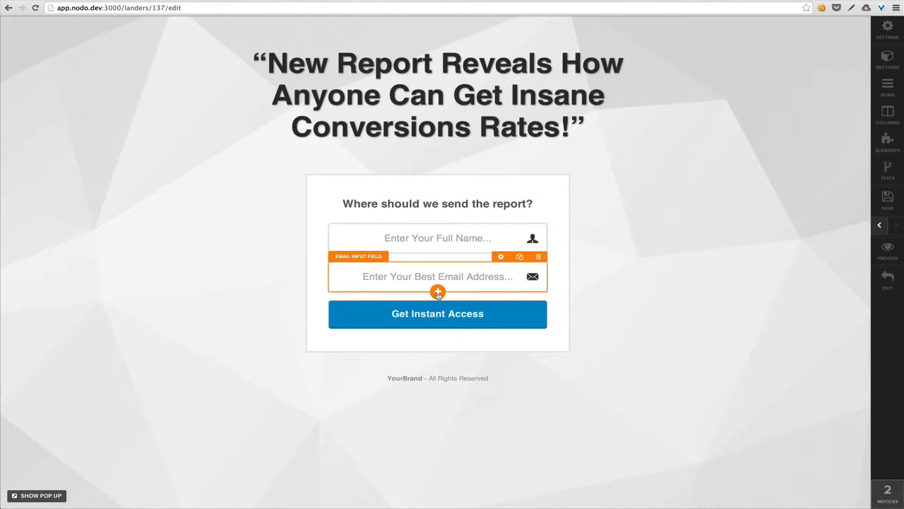
Step: Insert an Input Form element below the email field via the 'input' search, then open its settings
{"action": "left_click", "coordinate": [438, 292]}
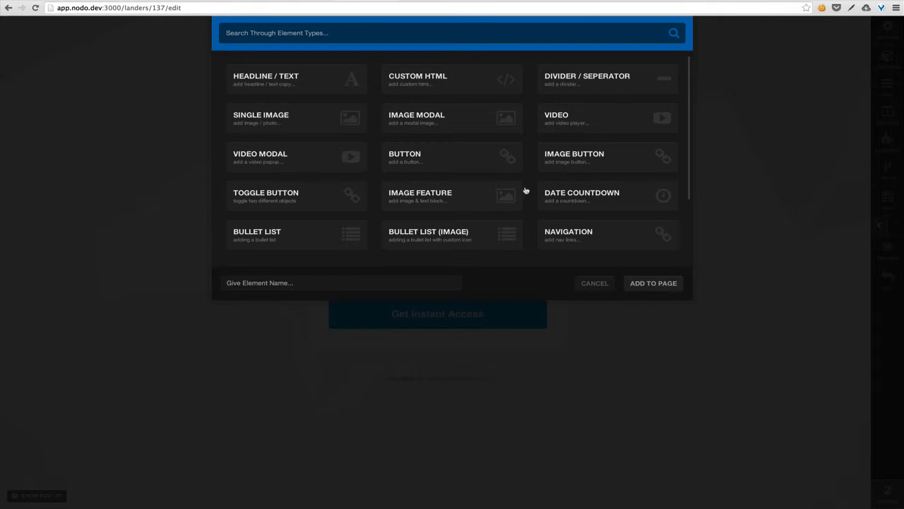
{"action": "scroll", "coordinate": [524, 191], "scroll_direction": "down", "scroll_amount": 2}
{"action": "scroll", "coordinate": [495, 176], "scroll_direction": "up", "scroll_amount": 2}
{"action": "scroll", "coordinate": [438, 142], "scroll_direction": "down", "scroll_amount": 4}
{"action": "scroll", "coordinate": [450, 177], "scroll_direction": "up", "scroll_amount": 4}
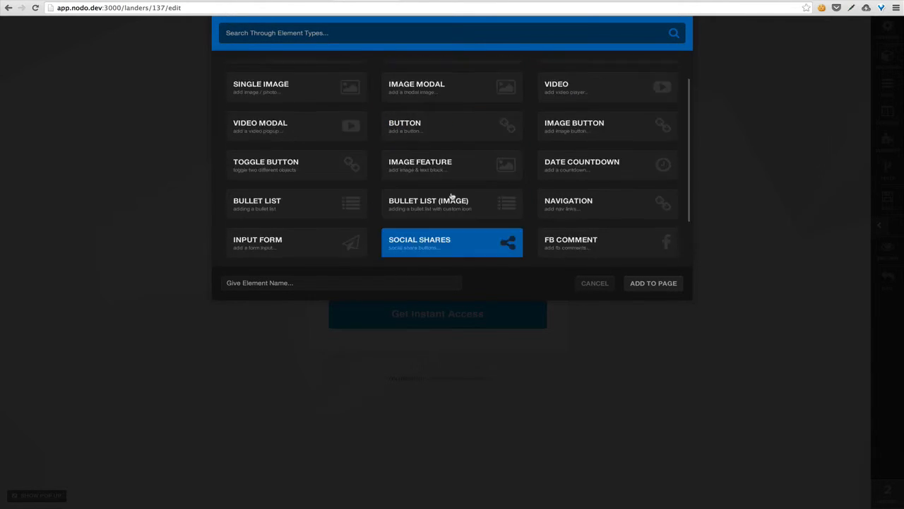
{"action": "left_click", "coordinate": [359, 31]}
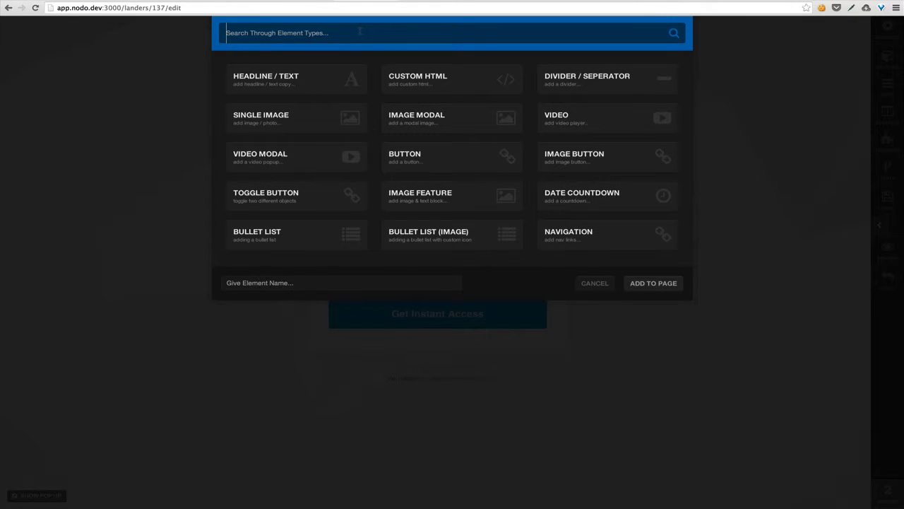
{"action": "type", "text": "input"}
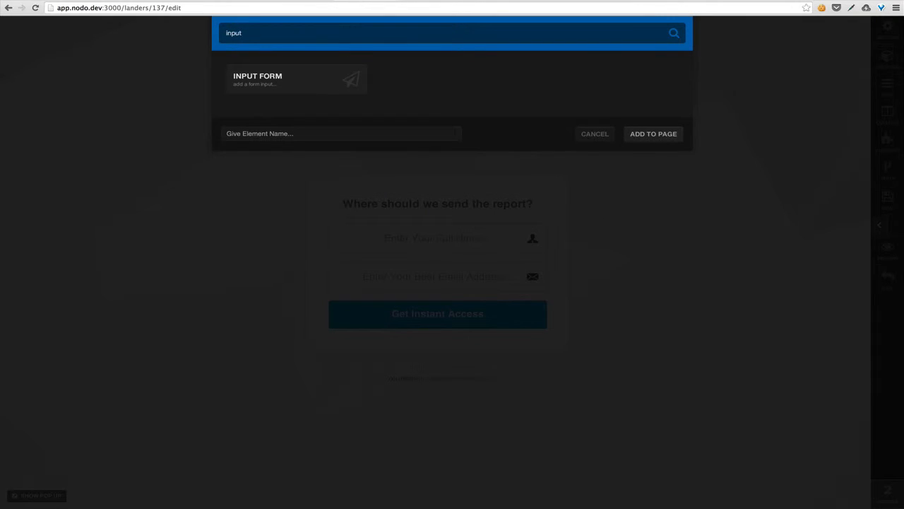
{"action": "left_click", "coordinate": [296, 81]}
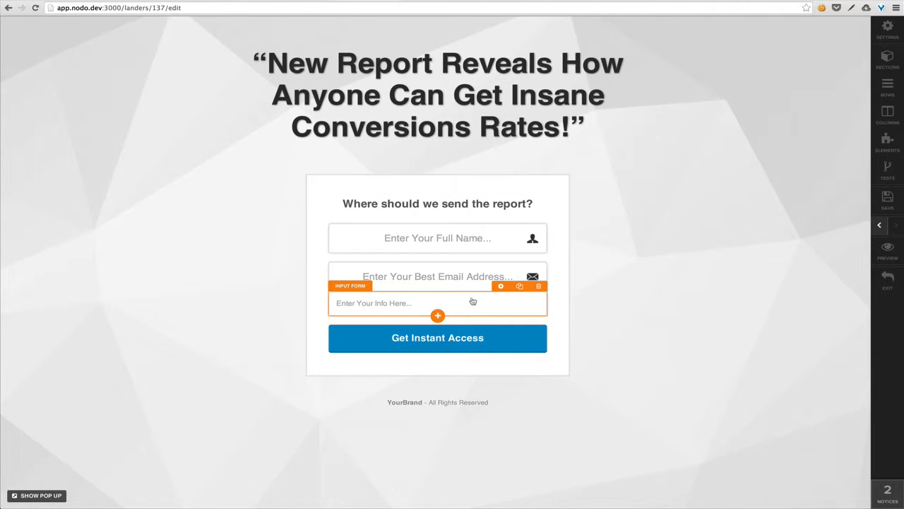
{"action": "left_click", "coordinate": [501, 287]}
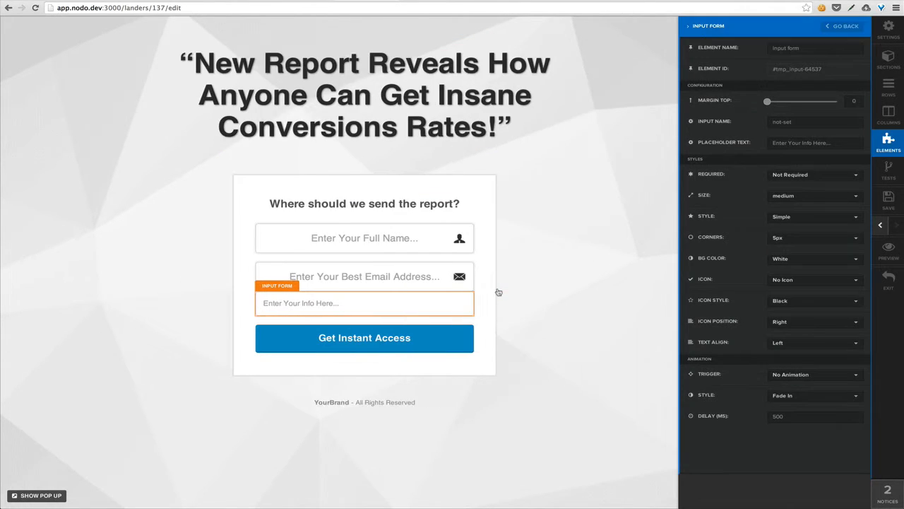
Step: Give the new field a top margin of 20 and the input name 'phone'
{"action": "left_click", "coordinate": [854, 101]}
{"action": "type", "text": "20"}
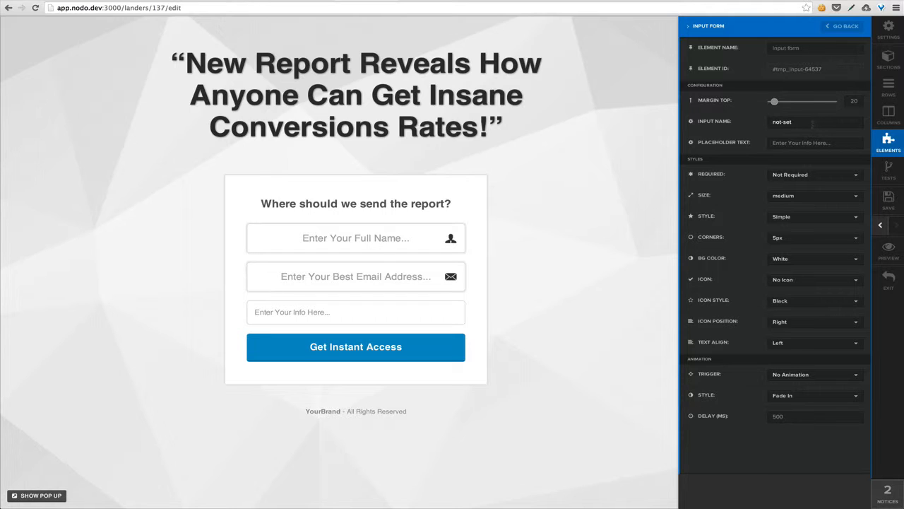
{"action": "double_click", "coordinate": [812, 124]}
{"action": "triple_click", "coordinate": [812, 124]}
{"action": "key", "text": "BackSpace"}
{"action": "type", "text": "na"}
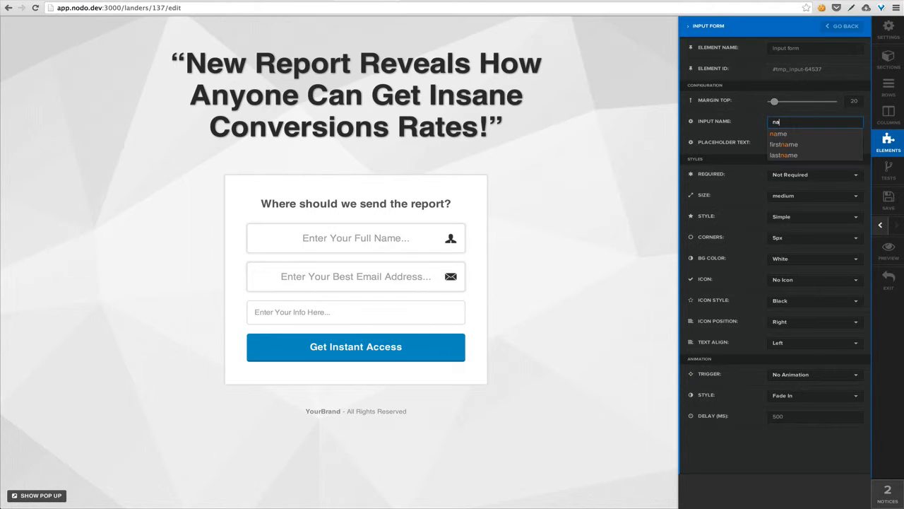
{"action": "key", "text": "Down"}
{"action": "key", "text": "Down"}
{"action": "key", "text": "Down"}
{"action": "key", "text": "BackSpace"}
{"action": "key", "text": "BackSpace"}
{"action": "key", "text": "BackSpace"}
{"action": "key", "text": "BackSpace"}
{"action": "key", "text": "BackSpace"}
{"action": "key", "text": "BackSpace"}
{"action": "key", "text": "BackSpace"}
{"action": "type", "text": "e"}
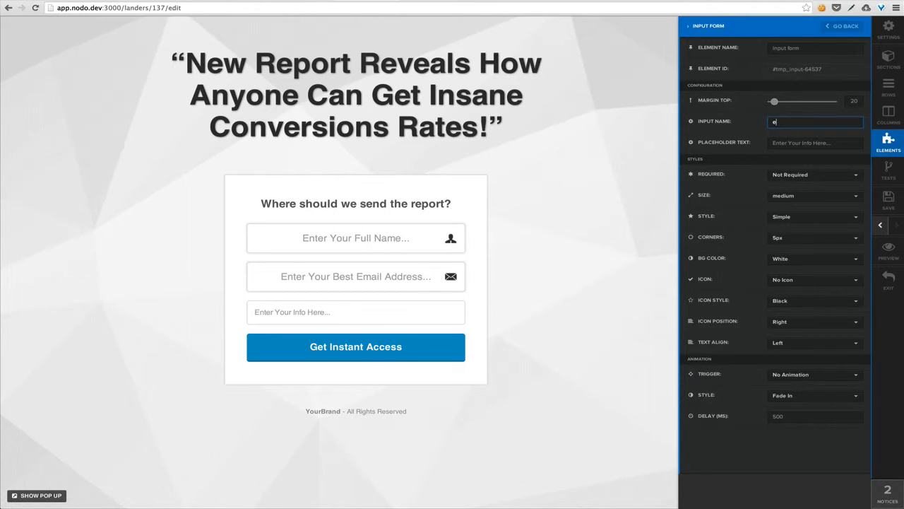
{"action": "type", "text": "mail"}
{"action": "key", "text": "BackSpace"}
{"action": "key", "text": "BackSpace"}
{"action": "key", "text": "BackSpace"}
{"action": "key", "text": "BackSpace"}
{"action": "key", "text": "BackSpace"}
{"action": "type", "text": "phone"}
Step: Change the field's placeholder to 'Enter Your Phone Here...'
{"action": "left_click", "coordinate": [786, 142]}
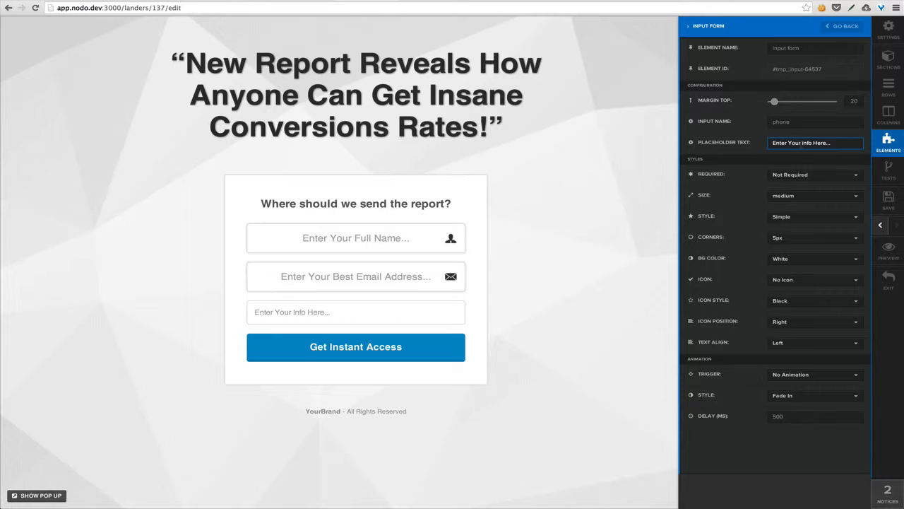
{"action": "left_click_drag", "start_coordinate": [832, 143], "coordinate": [805, 153]}
{"action": "type", "text": "Phone Here..."}
{"action": "left_click", "coordinate": [749, 200]}
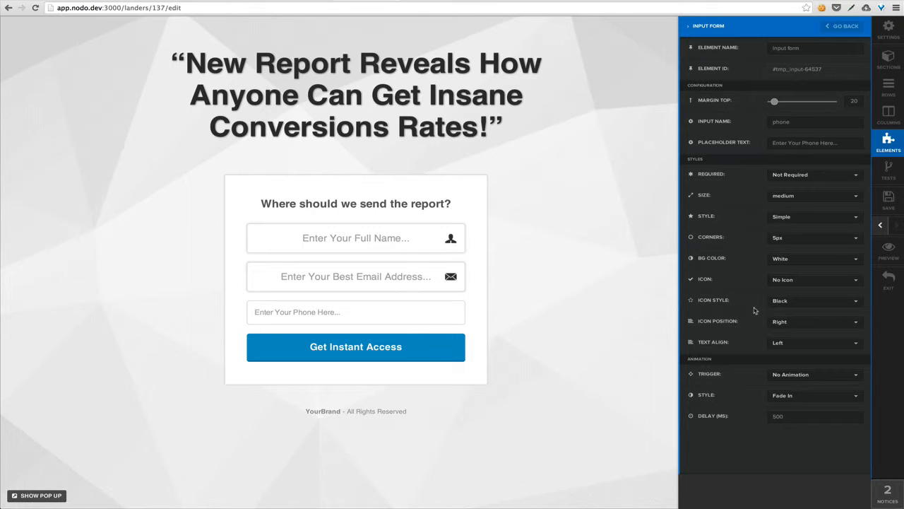
Step: Keep the phone field optional and set it to Professional style, Large size
{"action": "left_click", "coordinate": [792, 183]}
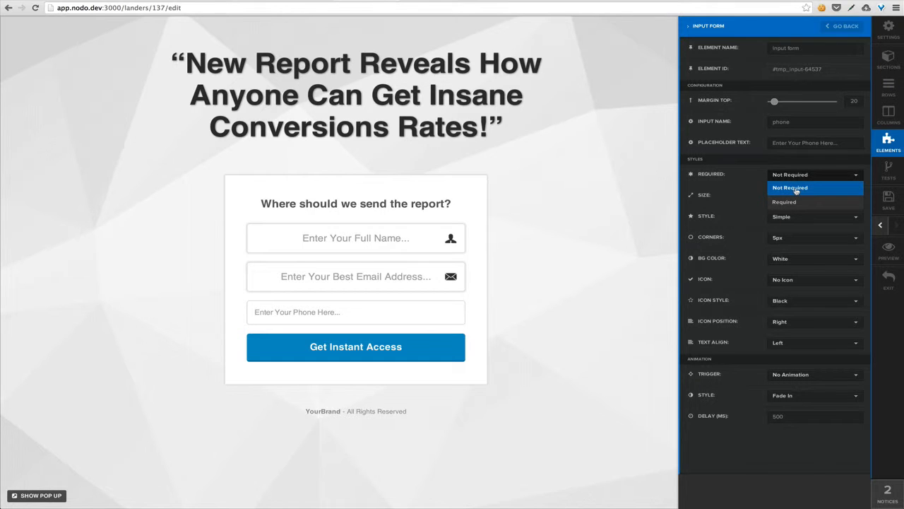
{"action": "left_click", "coordinate": [794, 188]}
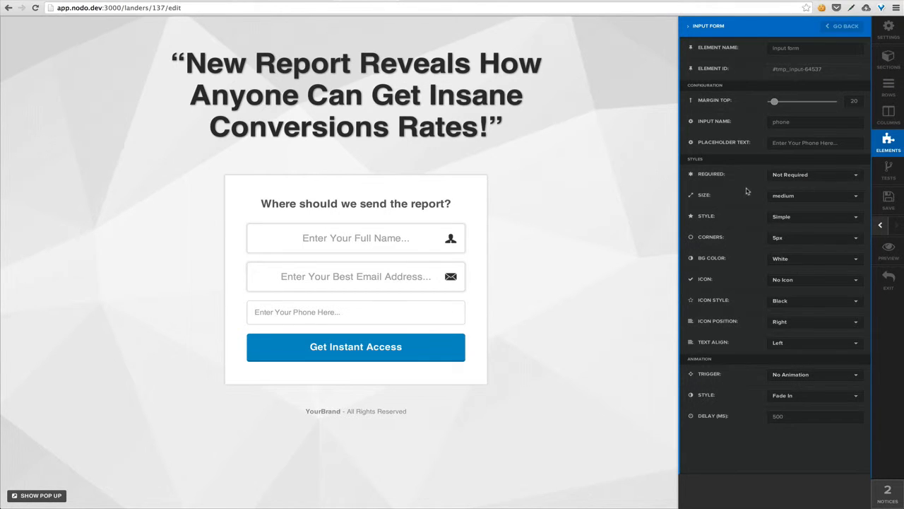
{"action": "left_click", "coordinate": [792, 197]}
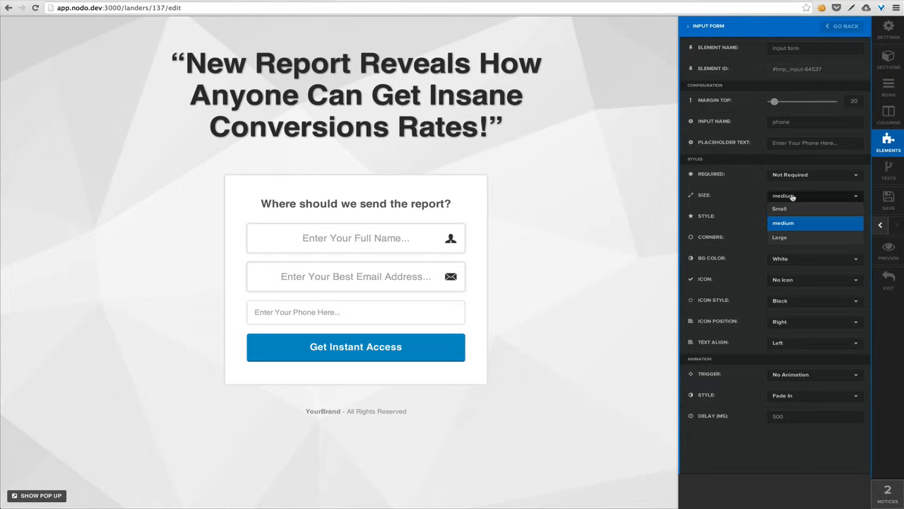
{"action": "left_click", "coordinate": [743, 203]}
{"action": "left_click", "coordinate": [796, 216]}
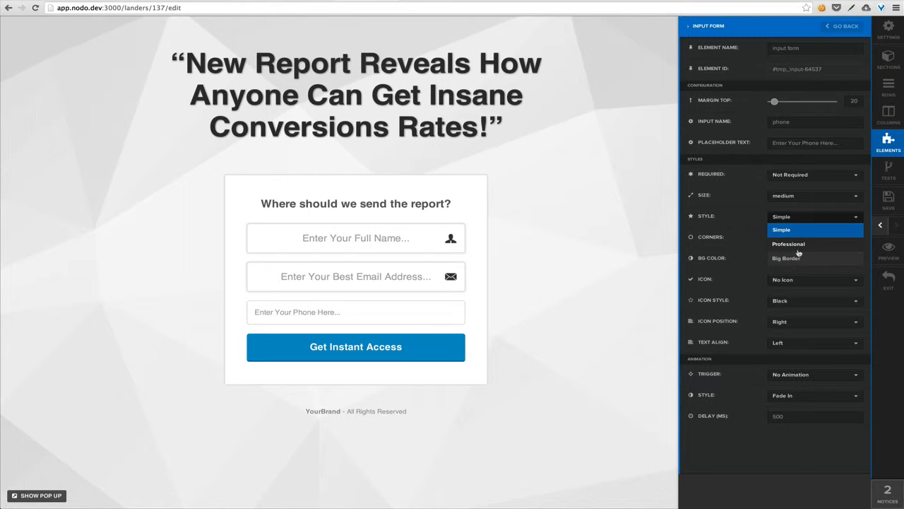
{"action": "left_click", "coordinate": [799, 252]}
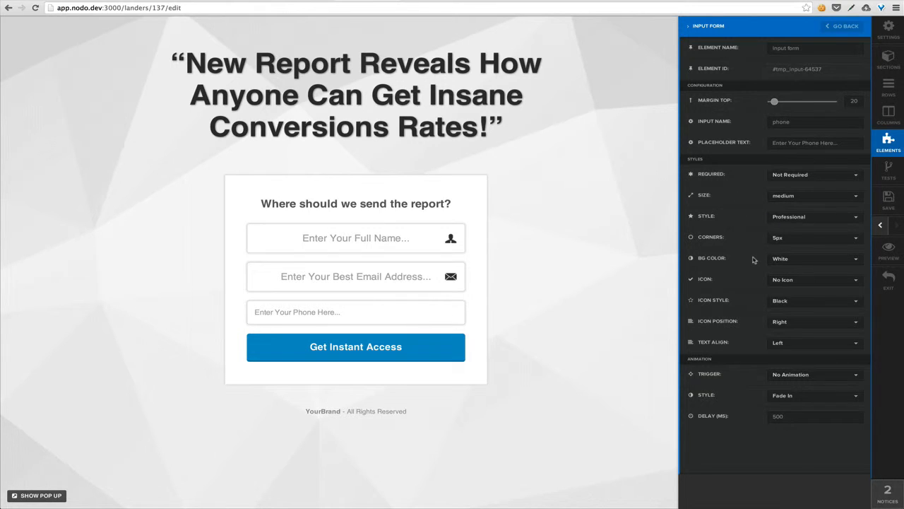
{"action": "left_click", "coordinate": [826, 202]}
{"action": "left_click", "coordinate": [816, 236]}
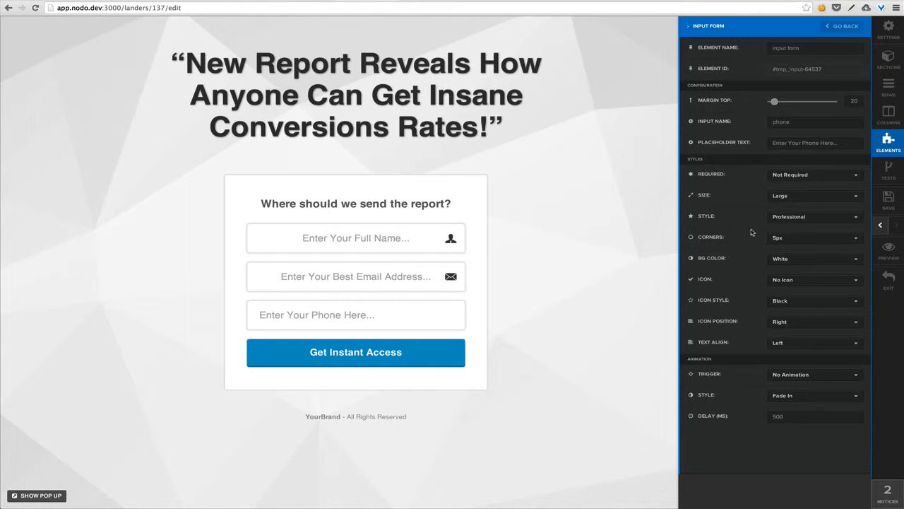
Step: Centre the phone field's text, add a Phone Icon, and close the settings
{"action": "left_click", "coordinate": [801, 344]}
{"action": "left_click", "coordinate": [796, 373]}
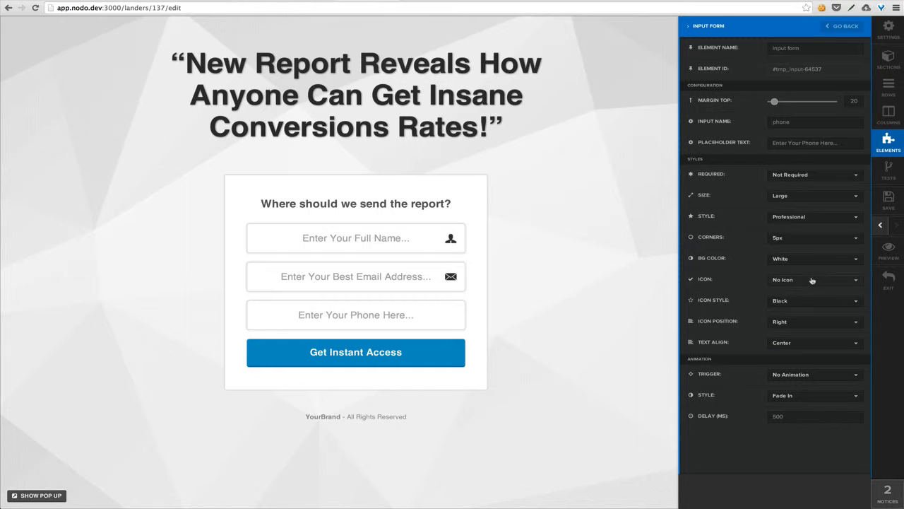
{"action": "left_click", "coordinate": [812, 280]}
{"action": "left_click", "coordinate": [796, 341]}
{"action": "left_click", "coordinate": [570, 309]}
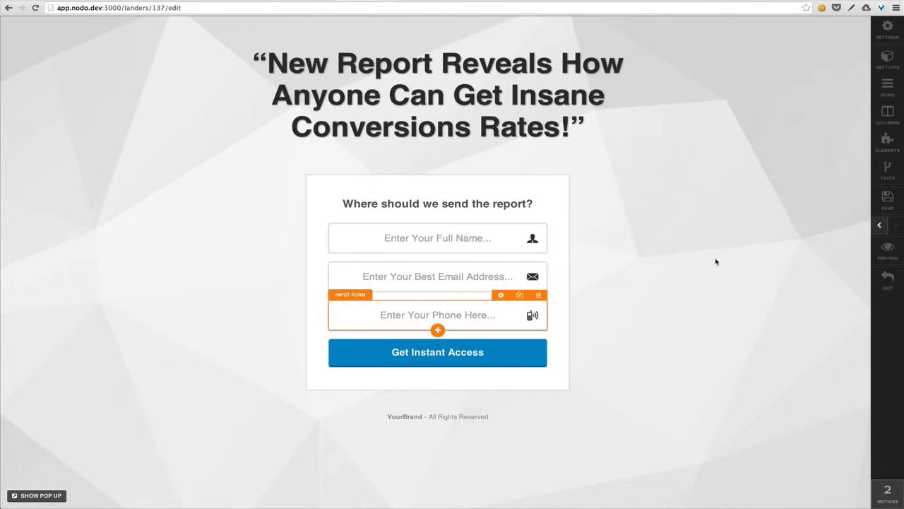
Step: Save the page, reload the live page, and test the new phone field and form submit
{"action": "left_click", "coordinate": [898, 204]}
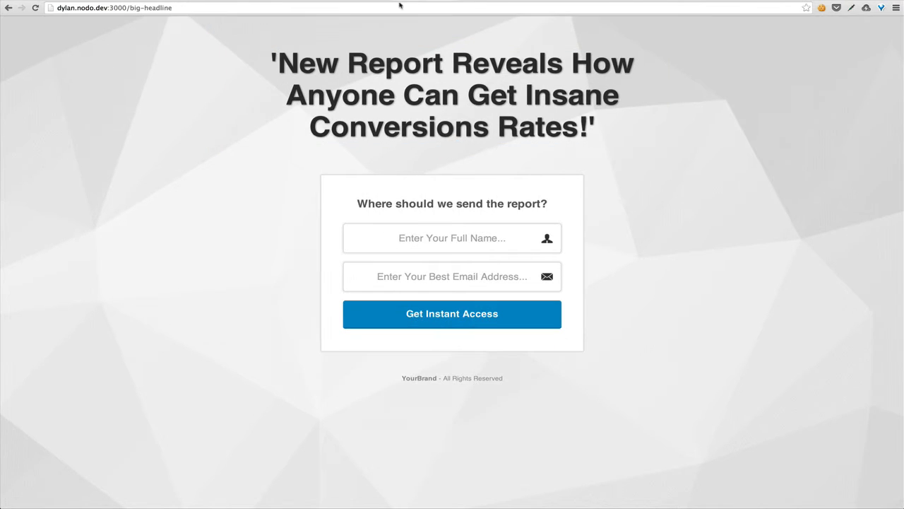
{"action": "left_click", "coordinate": [387, 9]}
{"action": "key", "text": "Return"}
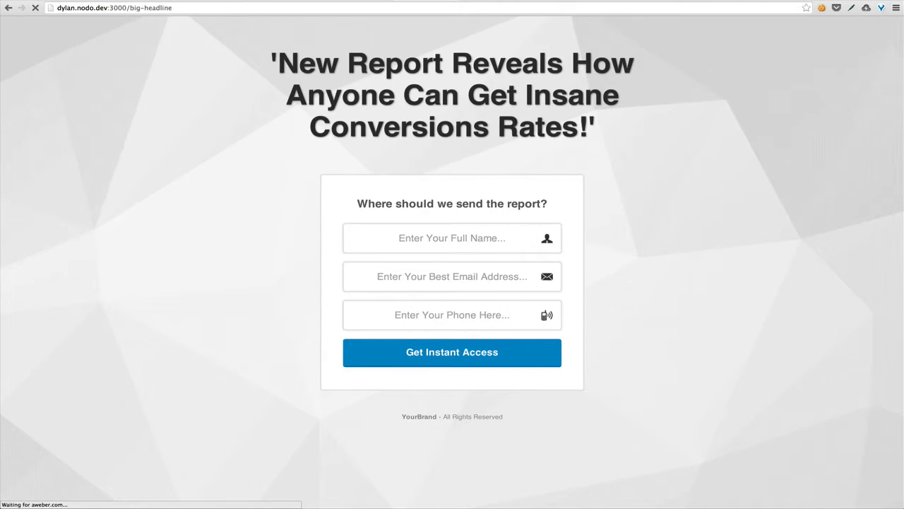
{"action": "left_click", "coordinate": [424, 318]}
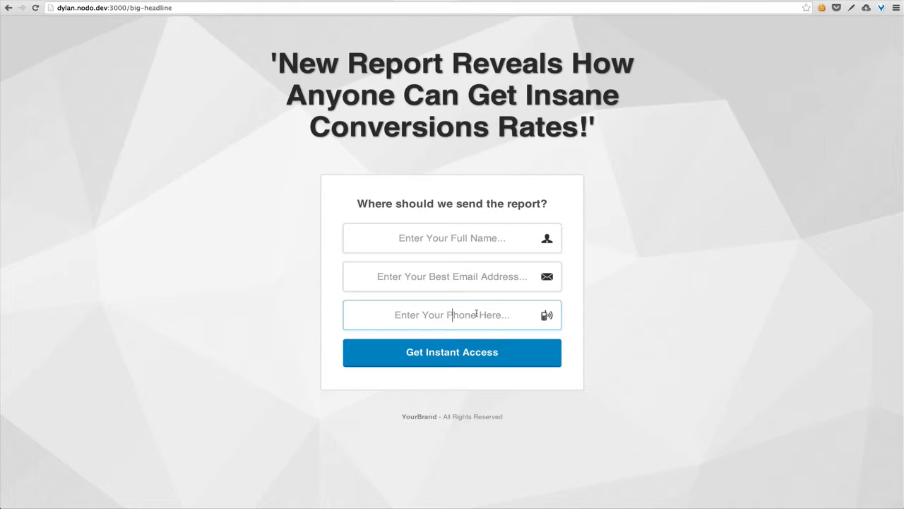
{"action": "left_click", "coordinate": [477, 352]}
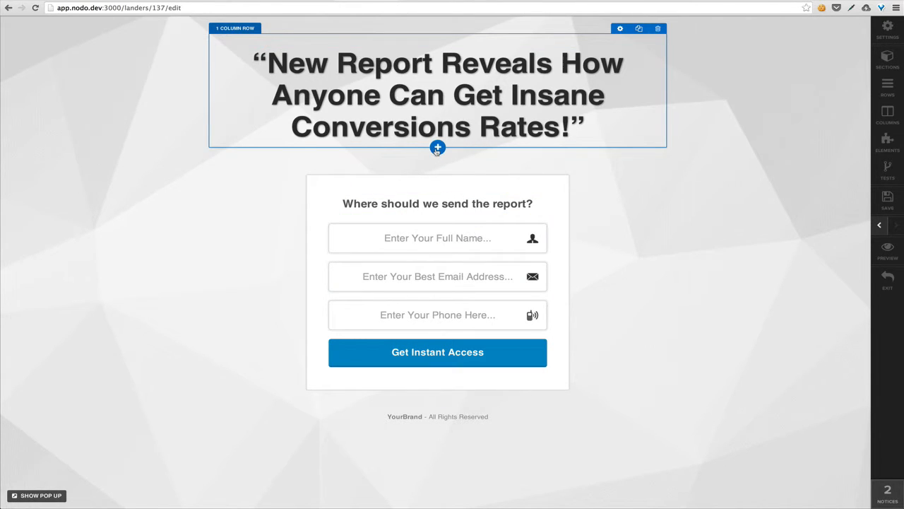
Step: Insert a 3 Column Block below the headline and set its Margin Top to 40
{"action": "left_click", "coordinate": [437, 148]}
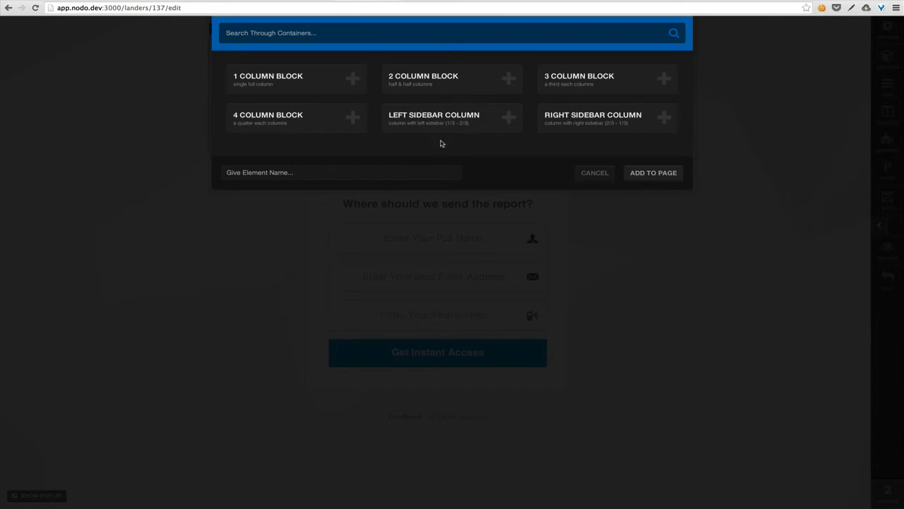
{"action": "left_click", "coordinate": [625, 85]}
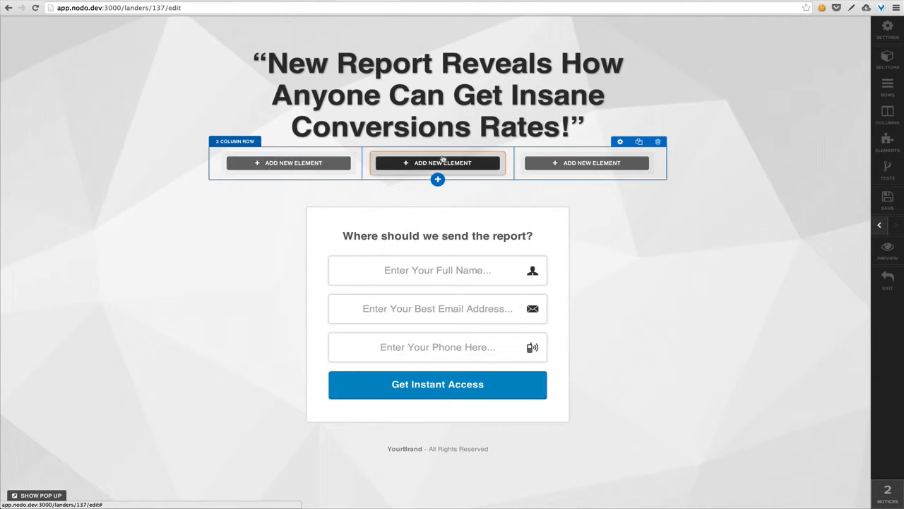
{"action": "left_click", "coordinate": [621, 142]}
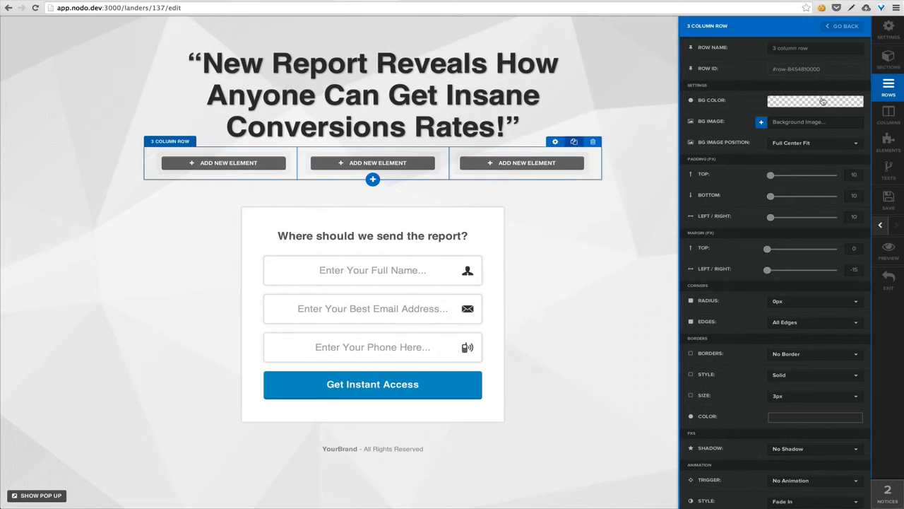
{"action": "left_click", "coordinate": [854, 248]}
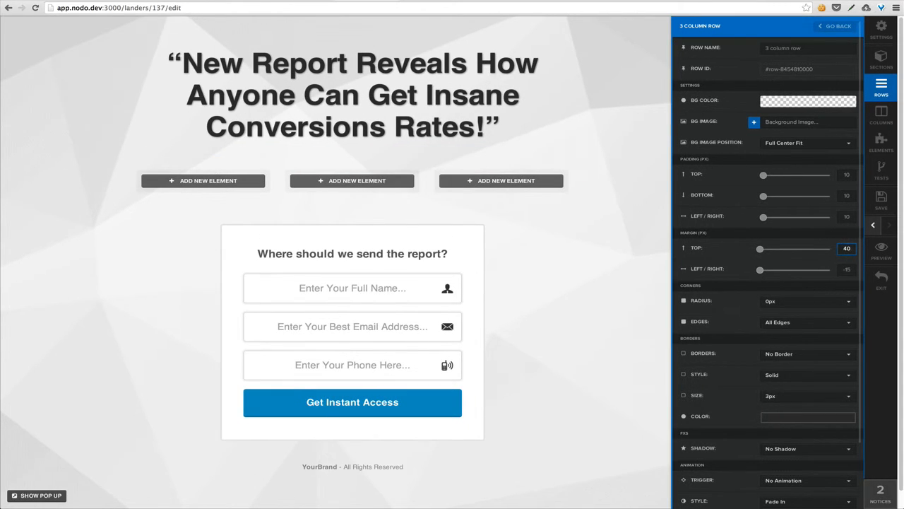
{"action": "left_click", "coordinate": [538, 305]}
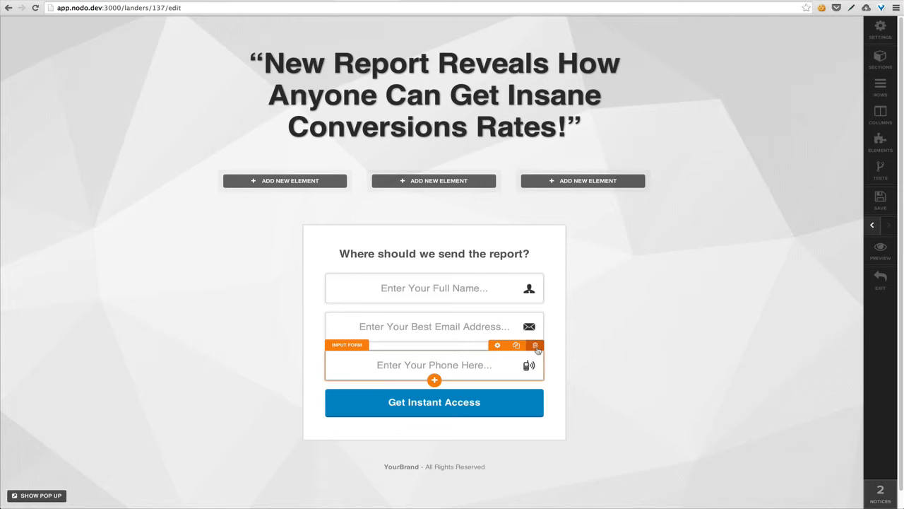
Step: Delete the phone field, drag Full Name, Email and the button into columns 1–3, and delete the Optin Box
{"action": "left_click", "coordinate": [536, 348]}
{"action": "left_click", "coordinate": [520, 152]}
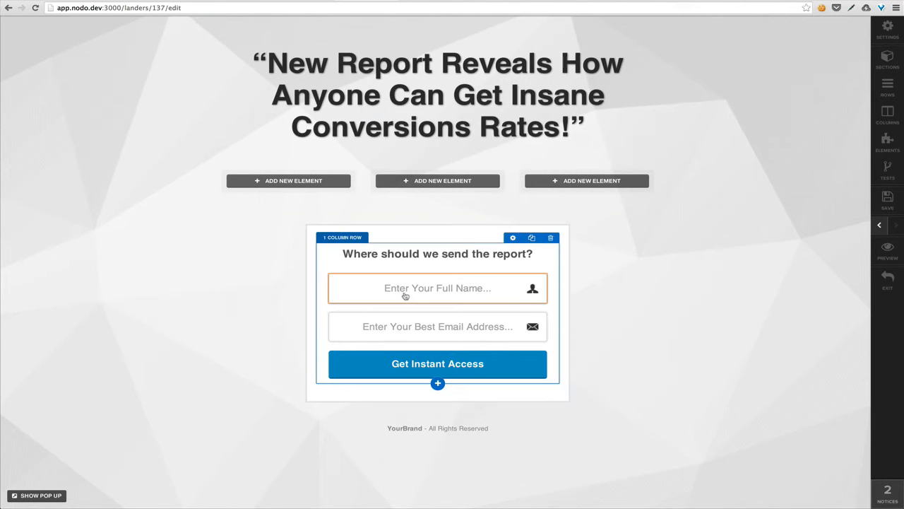
{"action": "left_click_drag", "start_coordinate": [384, 290], "coordinate": [288, 177]}
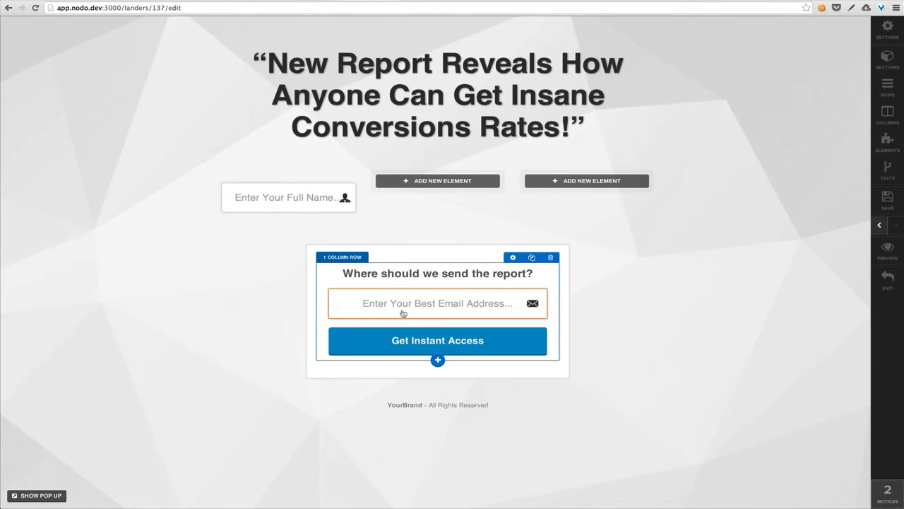
{"action": "left_click_drag", "start_coordinate": [400, 263], "coordinate": [427, 181]}
{"action": "left_click_drag", "start_coordinate": [438, 304], "coordinate": [548, 184]}
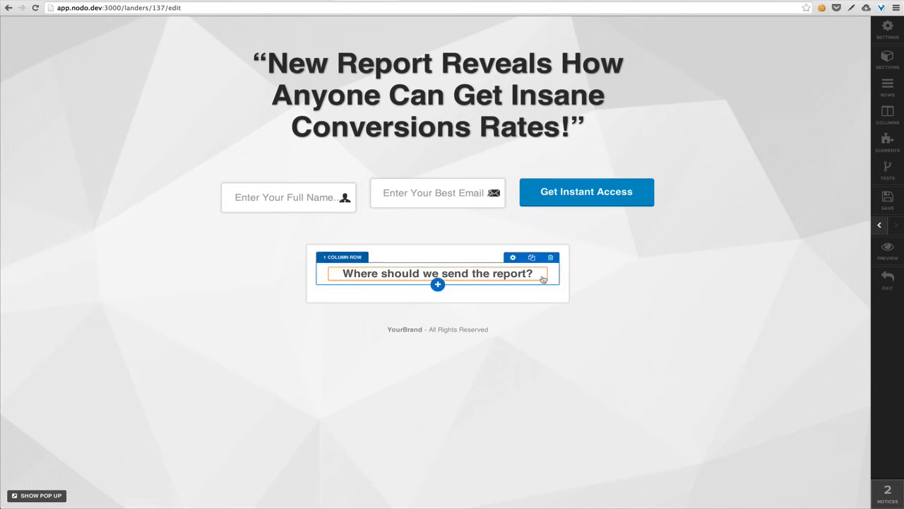
{"action": "left_click", "coordinate": [560, 249]}
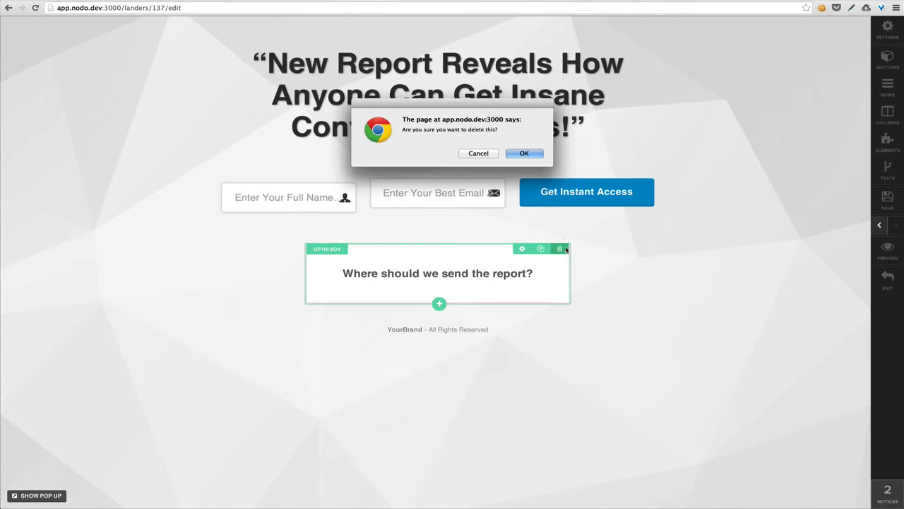
{"action": "left_click", "coordinate": [523, 153]}
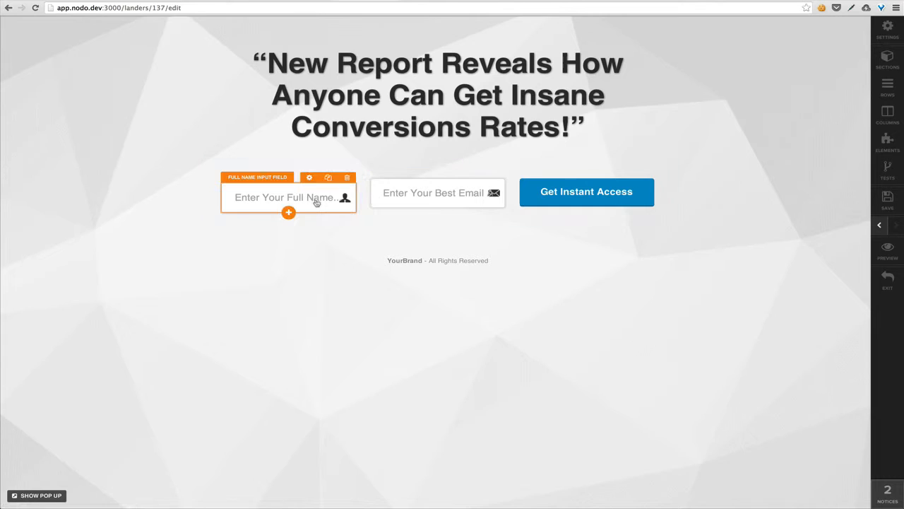
Step: Give the Full Name field 0 top margin, medium size and left-aligned text
{"action": "left_click", "coordinate": [309, 177]}
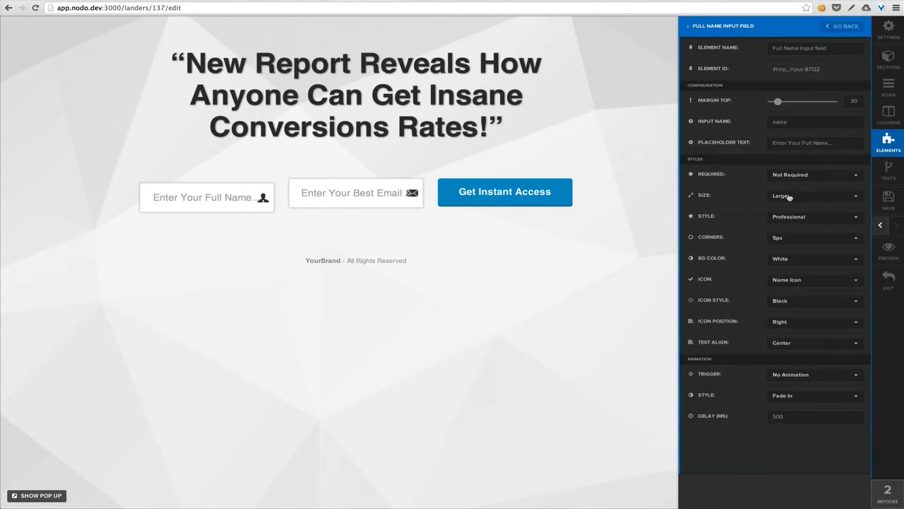
{"action": "left_click_drag", "start_coordinate": [786, 103], "coordinate": [763, 103]}
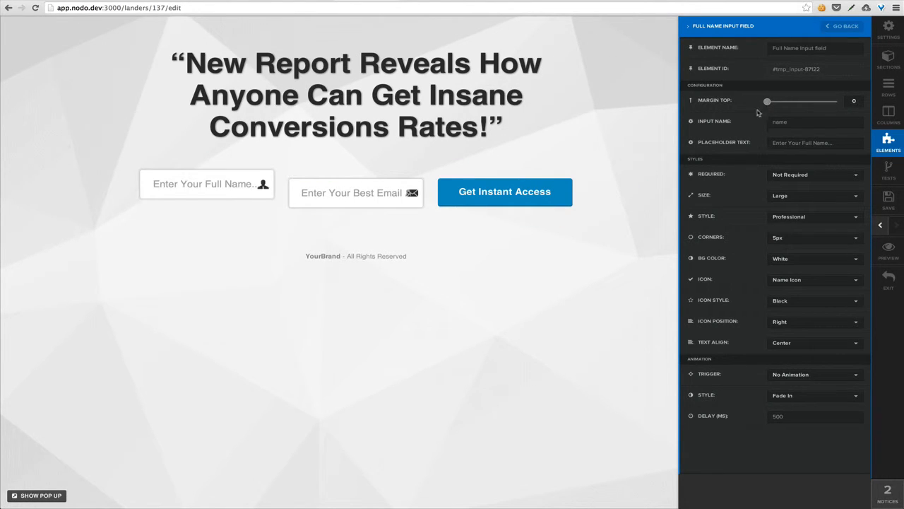
{"action": "left_click", "coordinate": [830, 196]}
{"action": "left_click", "coordinate": [817, 225]}
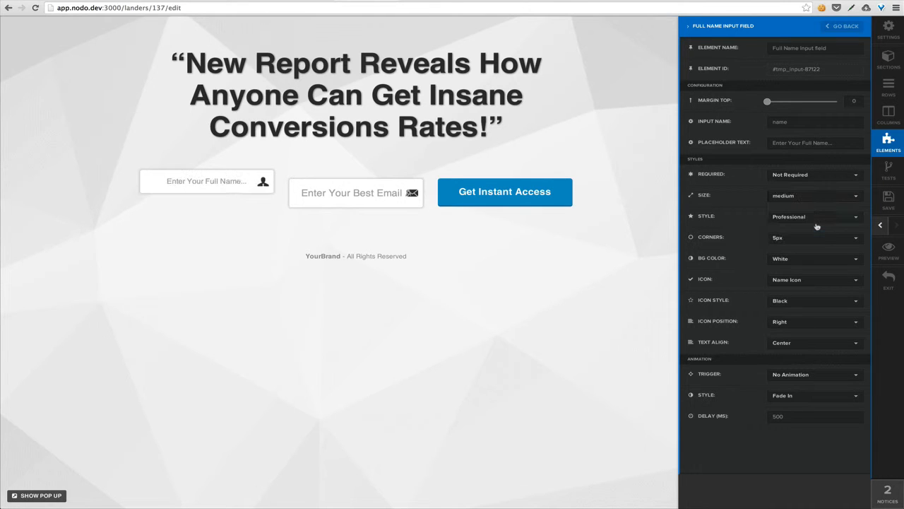
{"action": "left_click", "coordinate": [801, 341]}
{"action": "left_click", "coordinate": [798, 355]}
{"action": "left_click", "coordinate": [529, 342]}
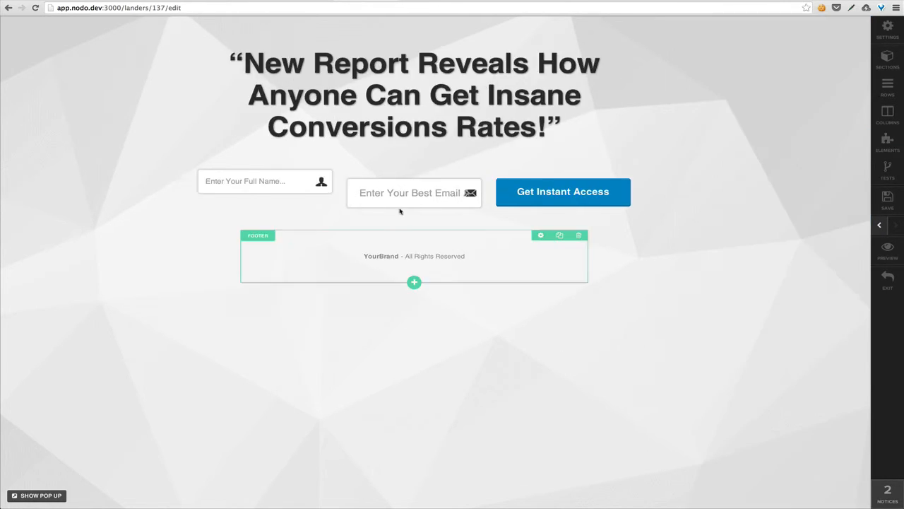
Step: Make the Email field medium, left-aligned, icon on the right, with 0 top margin
{"action": "left_click", "coordinate": [458, 173]}
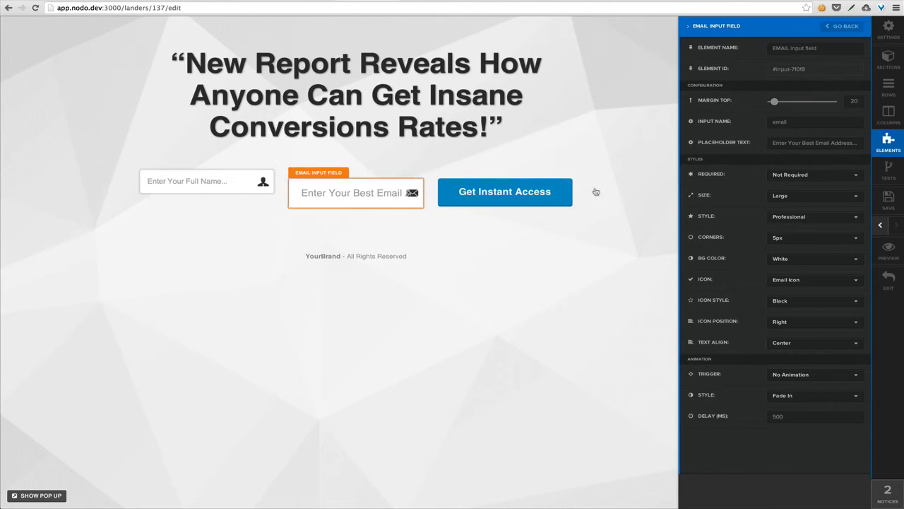
{"action": "left_click", "coordinate": [826, 197]}
{"action": "left_click", "coordinate": [814, 222]}
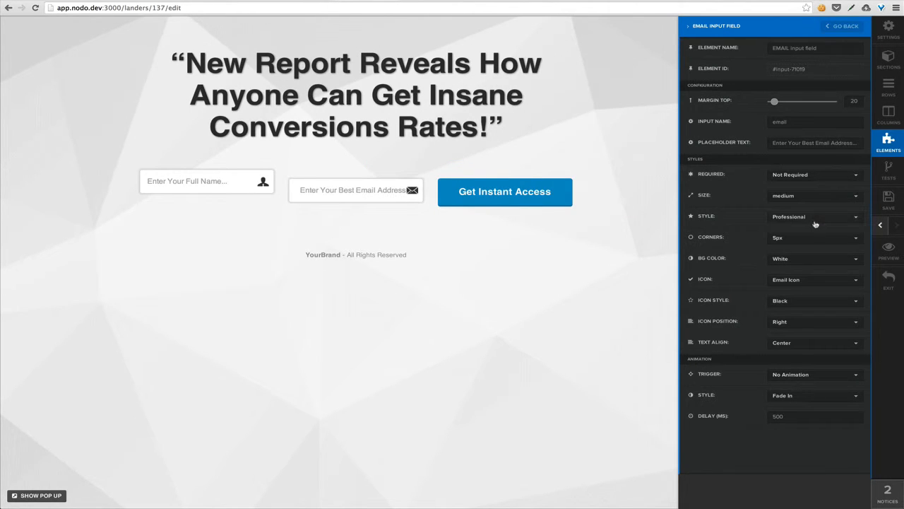
{"action": "left_click", "coordinate": [808, 322]}
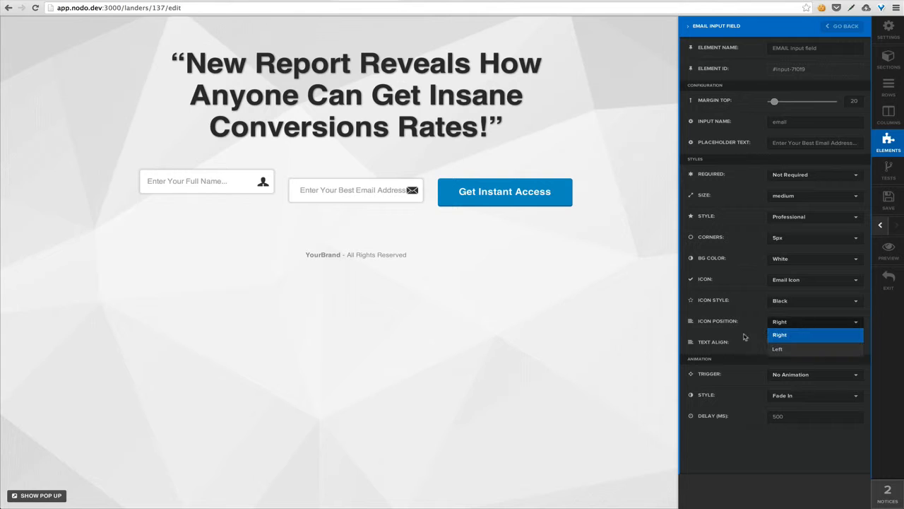
{"action": "left_click", "coordinate": [748, 337]}
{"action": "left_click", "coordinate": [789, 343]}
{"action": "left_click", "coordinate": [791, 355]}
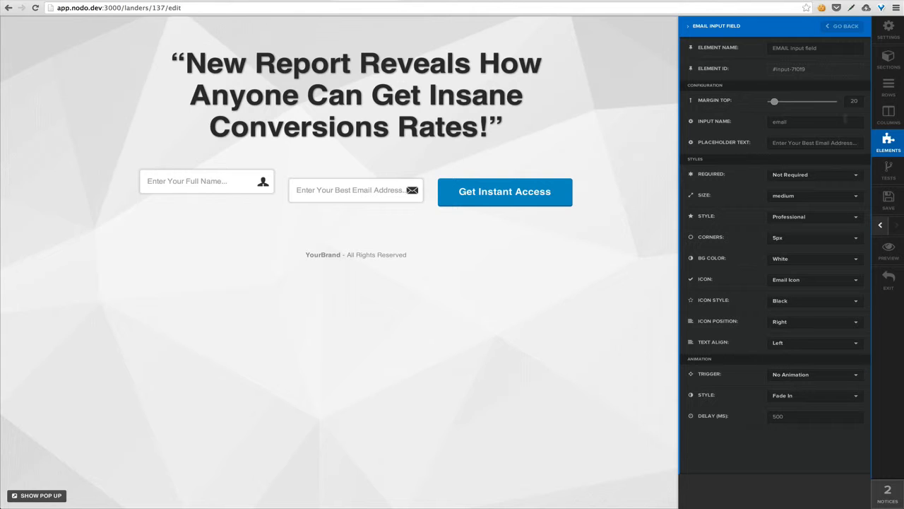
{"action": "left_click_drag", "start_coordinate": [775, 101], "coordinate": [760, 106]}
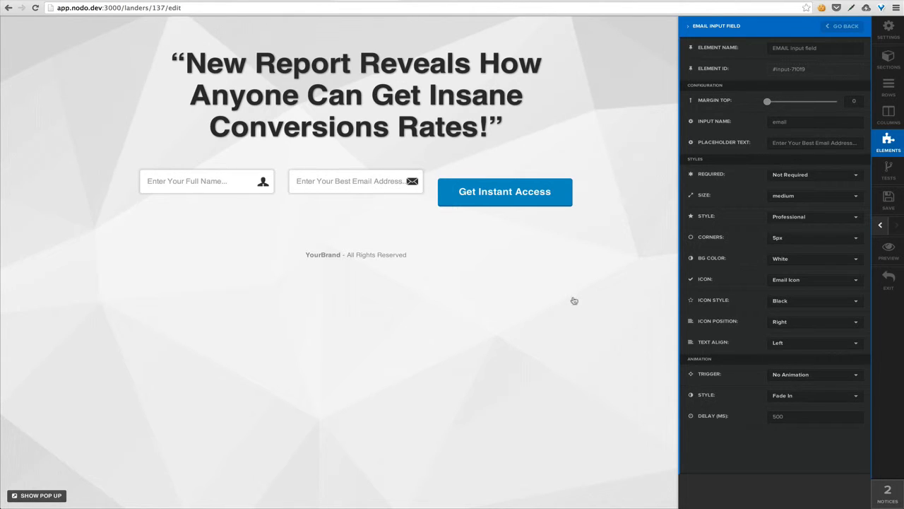
{"action": "left_click", "coordinate": [598, 297]}
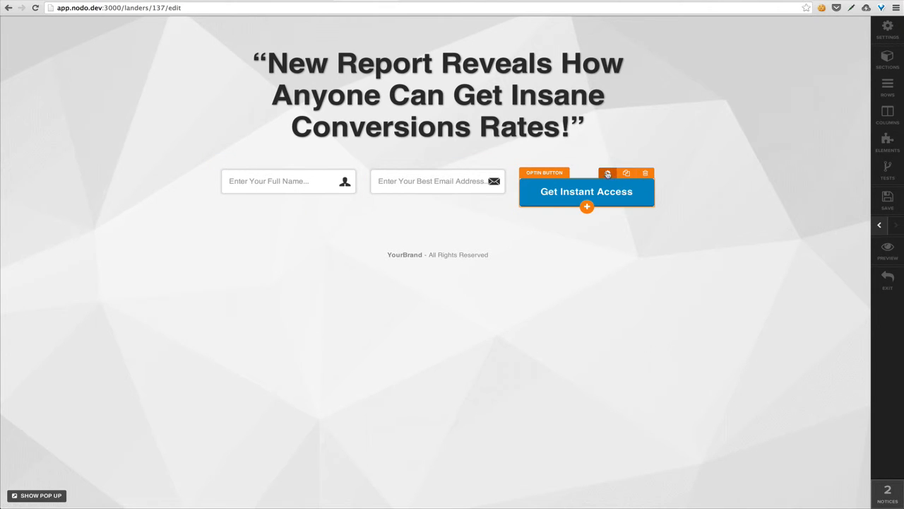
Step: Set the Get Instant Access button to 0 top margin and Small size, then dismiss the reminders
{"action": "left_click", "coordinate": [608, 176]}
{"action": "left_click_drag", "start_coordinate": [774, 101], "coordinate": [762, 103]}
{"action": "left_click", "coordinate": [802, 259]}
{"action": "left_click", "coordinate": [797, 271]}
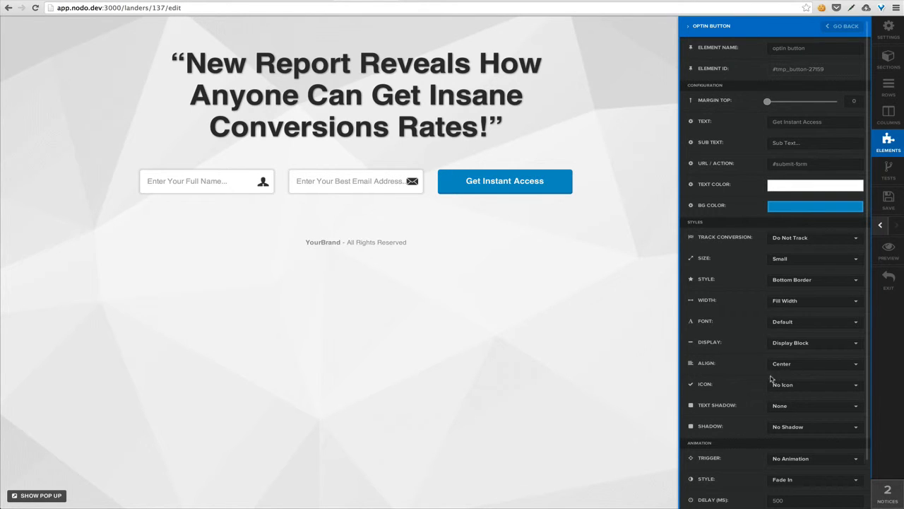
{"action": "left_click", "coordinate": [804, 169]}
{"action": "left_click", "coordinate": [818, 164]}
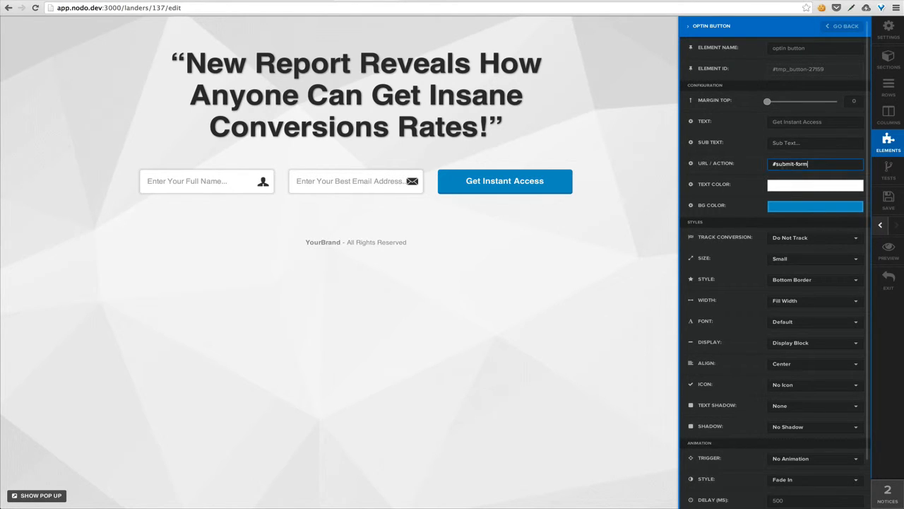
{"action": "left_click", "coordinate": [588, 270]}
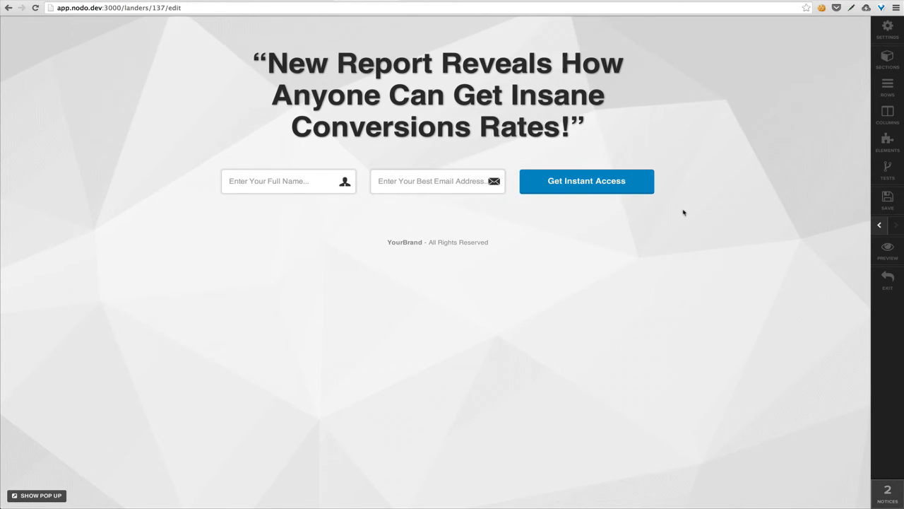
{"action": "left_click", "coordinate": [887, 494]}
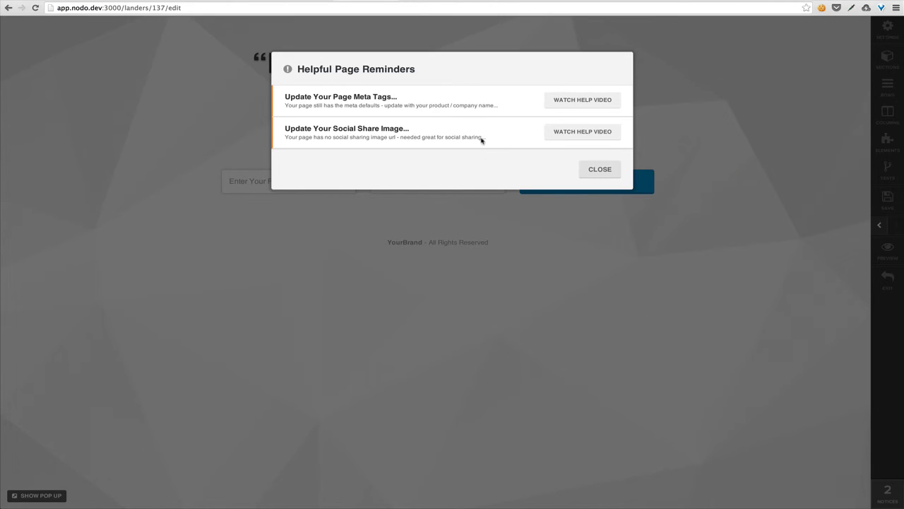
{"action": "left_click", "coordinate": [598, 170]}
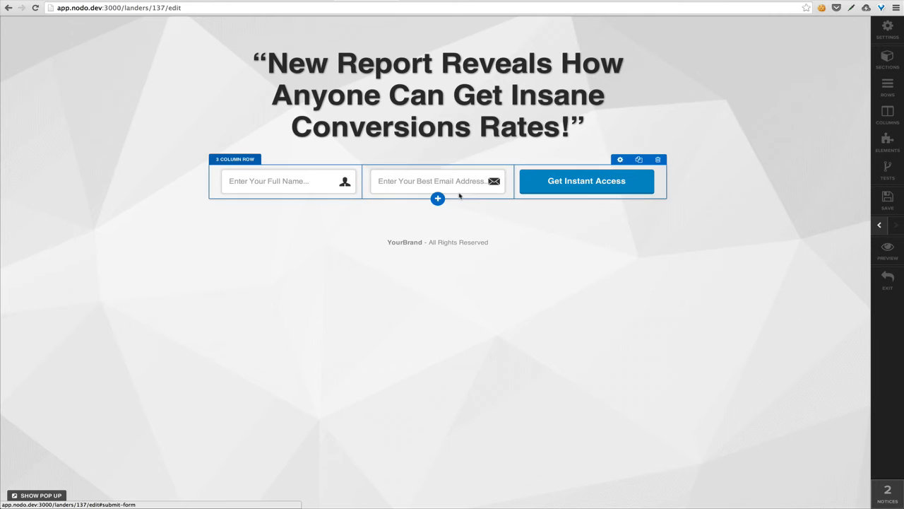
Step: Shorten the Email field's placeholder to 'Email Address...'
{"action": "left_click", "coordinate": [458, 162]}
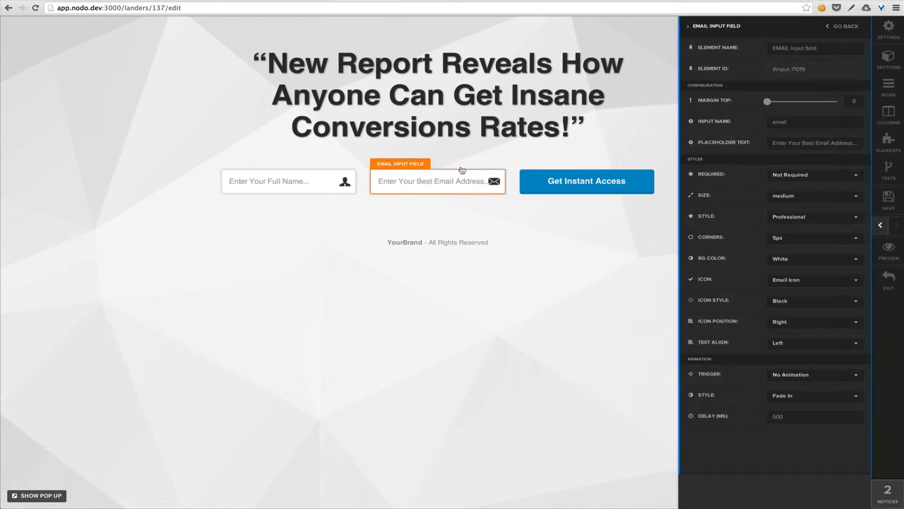
{"action": "left_click_drag", "start_coordinate": [814, 143], "coordinate": [734, 147]}
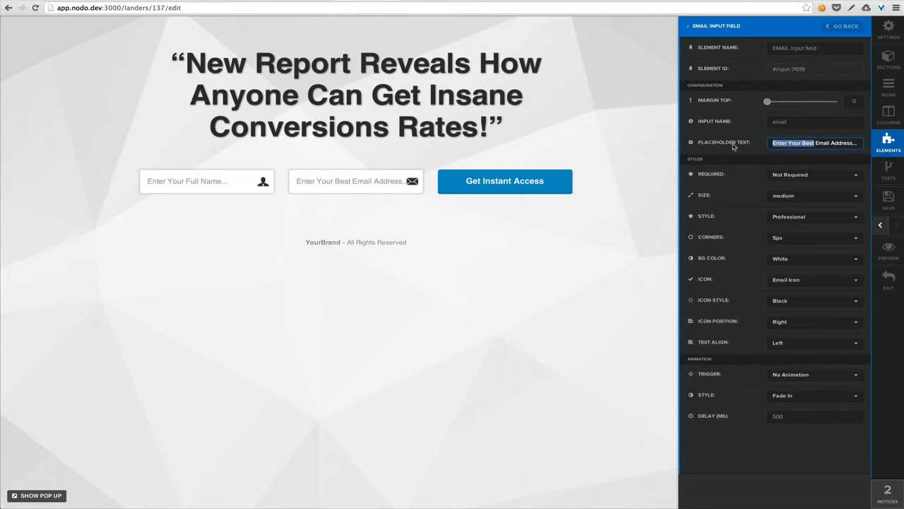
{"action": "key", "text": "BackSpace"}
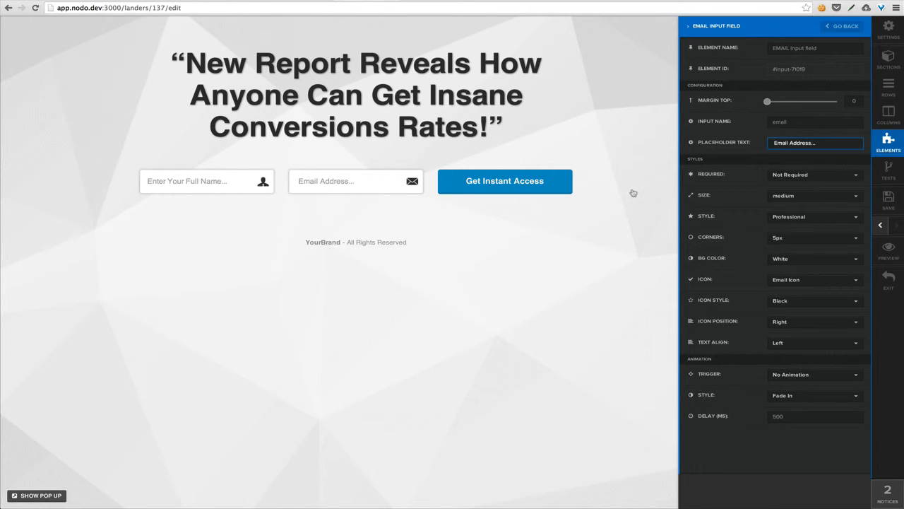
{"action": "left_click", "coordinate": [569, 271]}
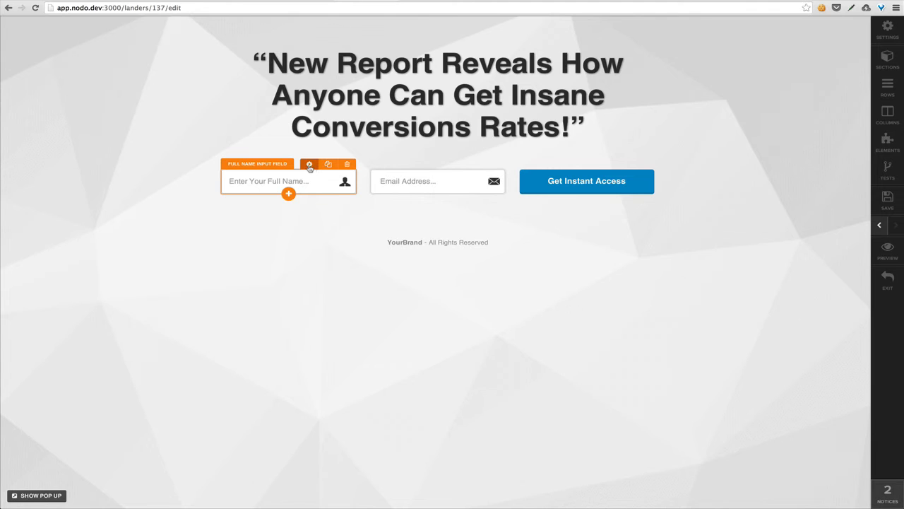
Step: Shorten the Full Name placeholder to 'Full Name...' and save the page
{"action": "left_click", "coordinate": [310, 164]}
{"action": "left_click_drag", "start_coordinate": [802, 143], "coordinate": [742, 147]}
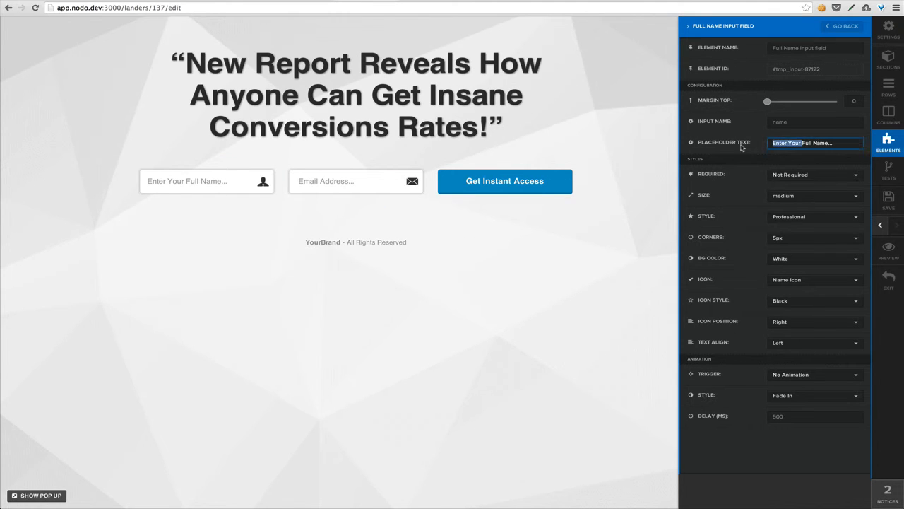
{"action": "key", "text": "BackSpace"}
{"action": "left_click", "coordinate": [547, 283]}
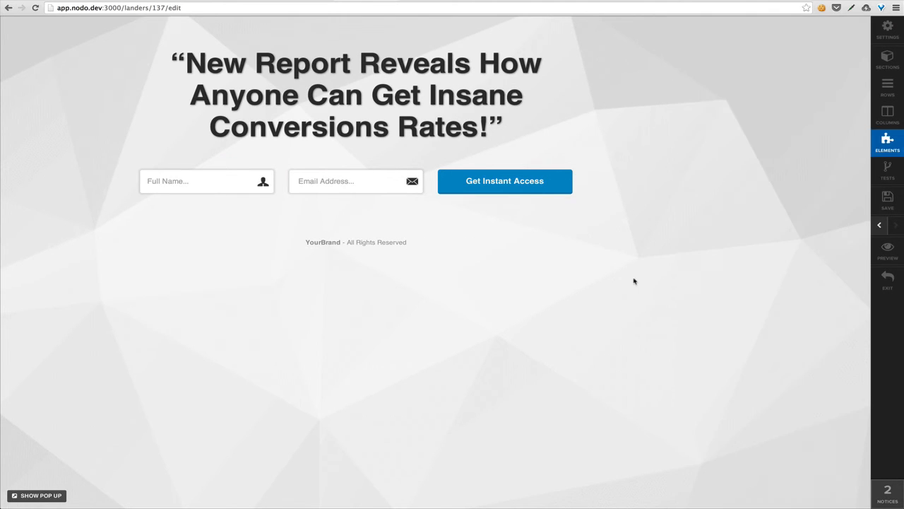
{"action": "left_click", "coordinate": [887, 199]}
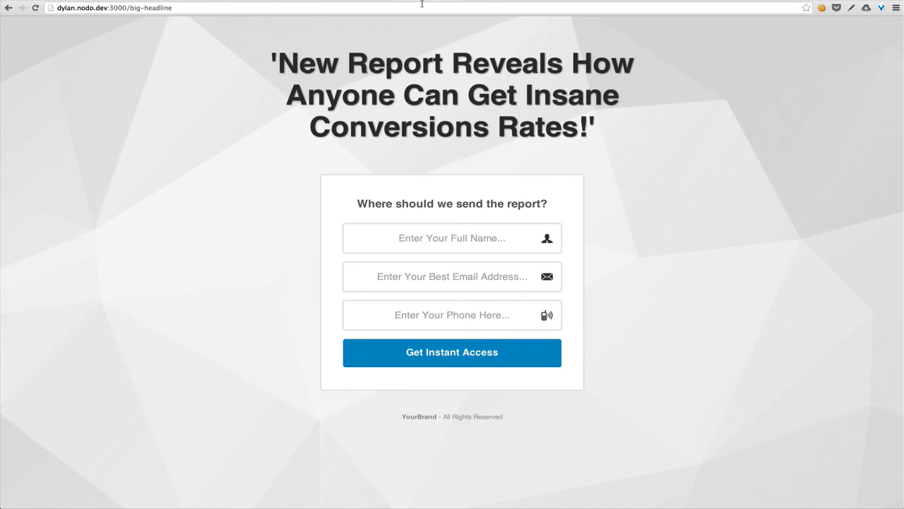
Step: Reload the live page, test the Full Name and Email Address fields, then move Get Instant Access above the headline
{"action": "left_click", "coordinate": [421, 4]}
{"action": "key", "text": "Return"}
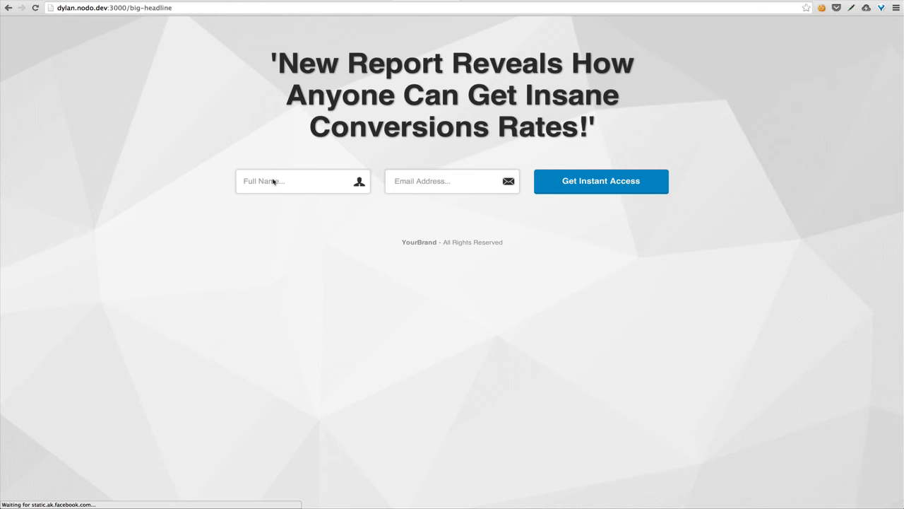
{"action": "left_click", "coordinate": [268, 181]}
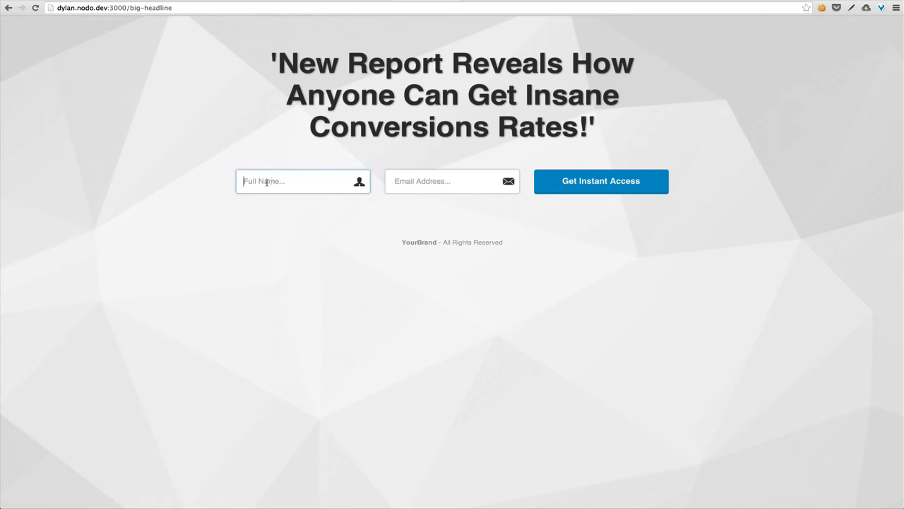
{"action": "left_click", "coordinate": [414, 182]}
{"action": "left_click", "coordinate": [606, 228]}
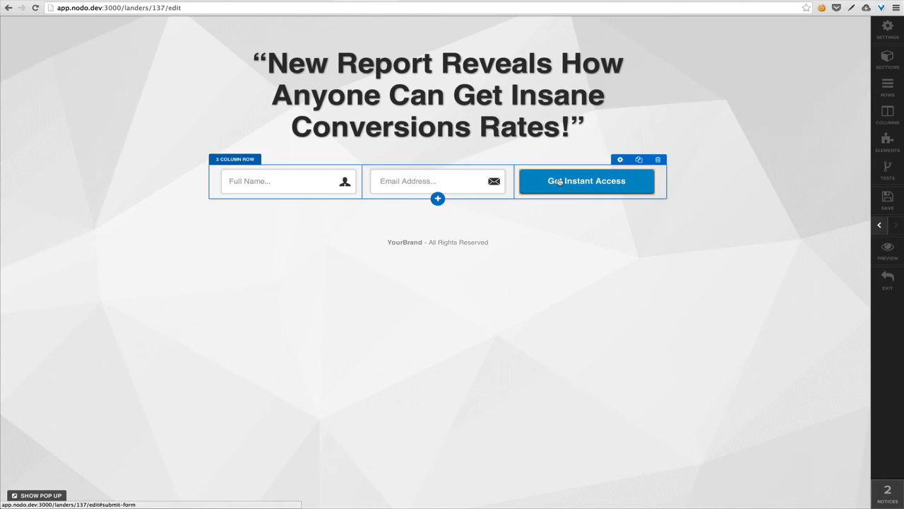
{"action": "left_click_drag", "start_coordinate": [523, 133], "coordinate": [508, 55]}
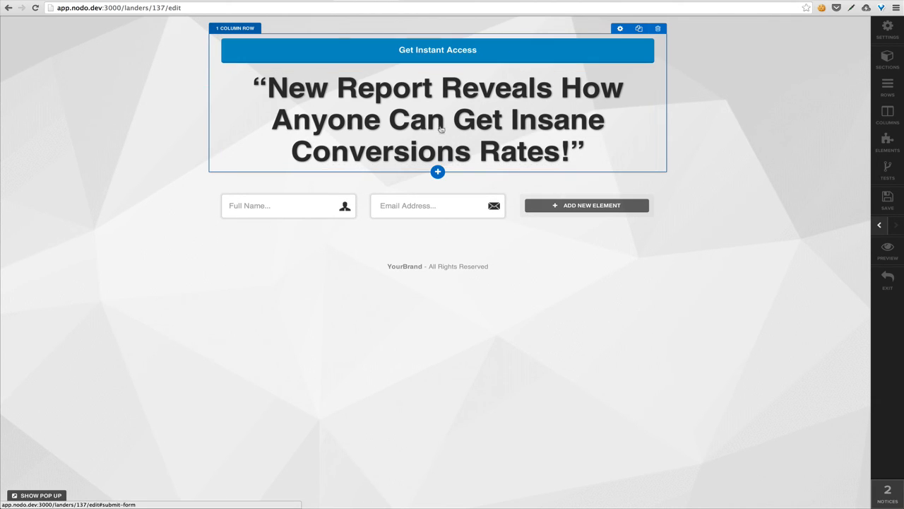